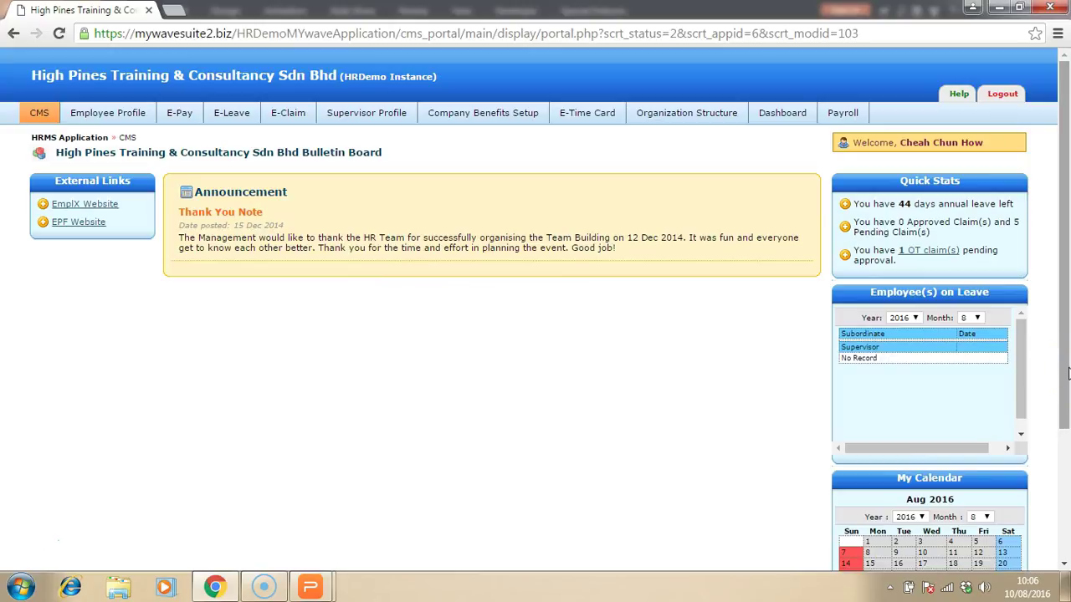
# Open the first listed employee's profile from the full employee list in Employee Profile (Admin)
pyautogui.moveTo(1062, 368); pyautogui.dragTo(1057, 543)
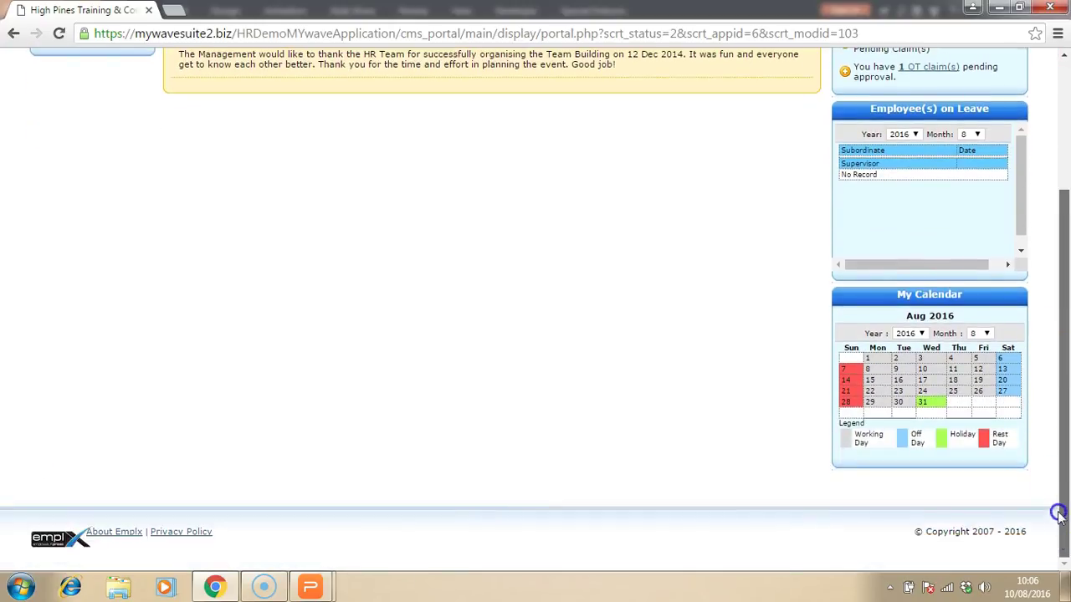
pyautogui.moveTo(1054, 441); pyautogui.dragTo(1066, 302)
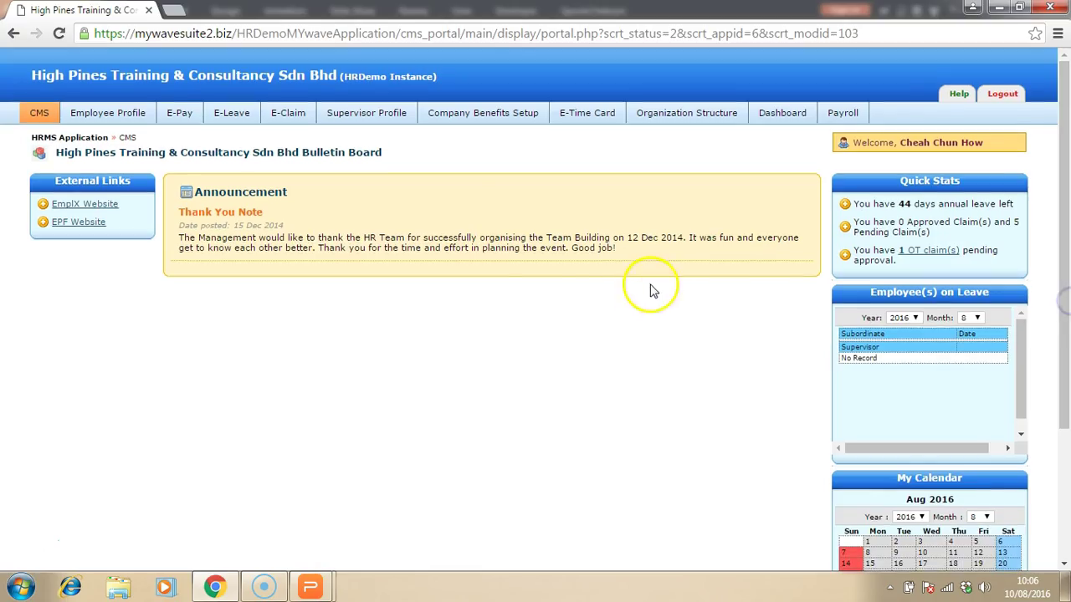
pyautogui.moveTo(165, 118)
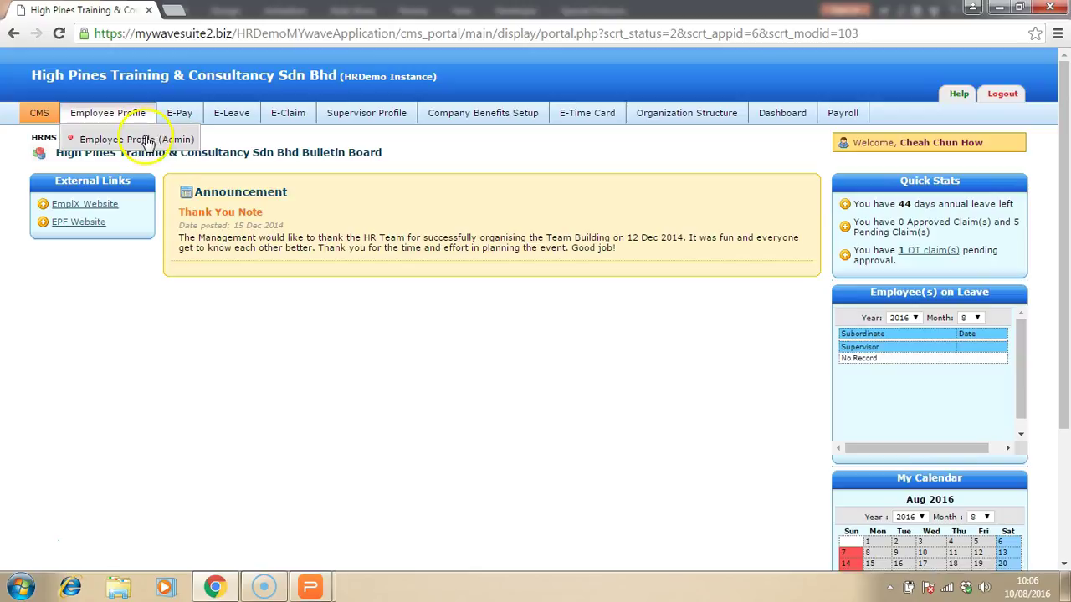
pyautogui.click(147, 139)
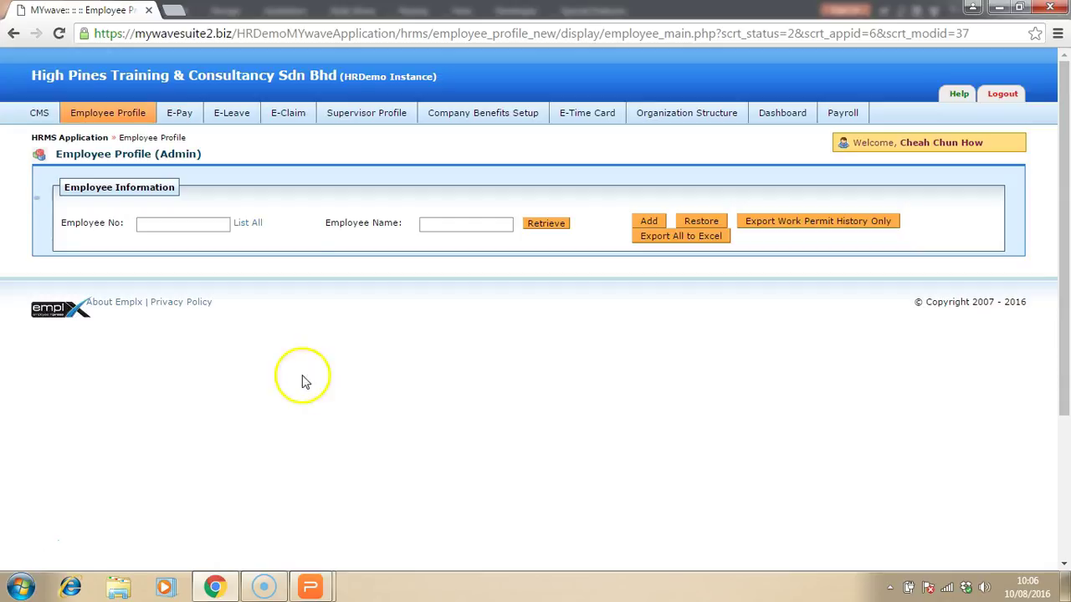
pyautogui.click(248, 226)
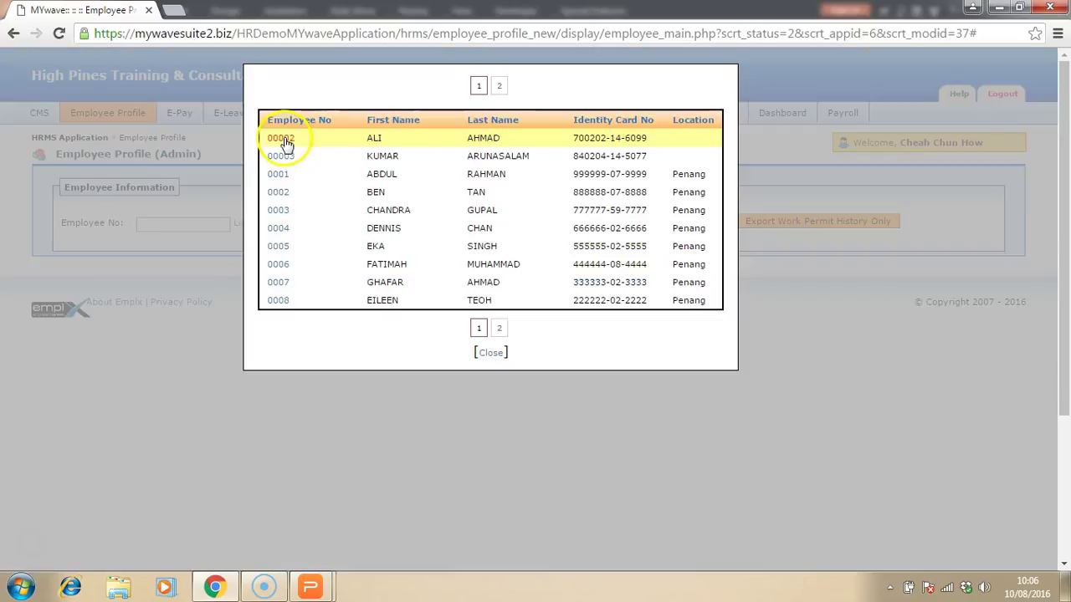
pyautogui.click(283, 140)
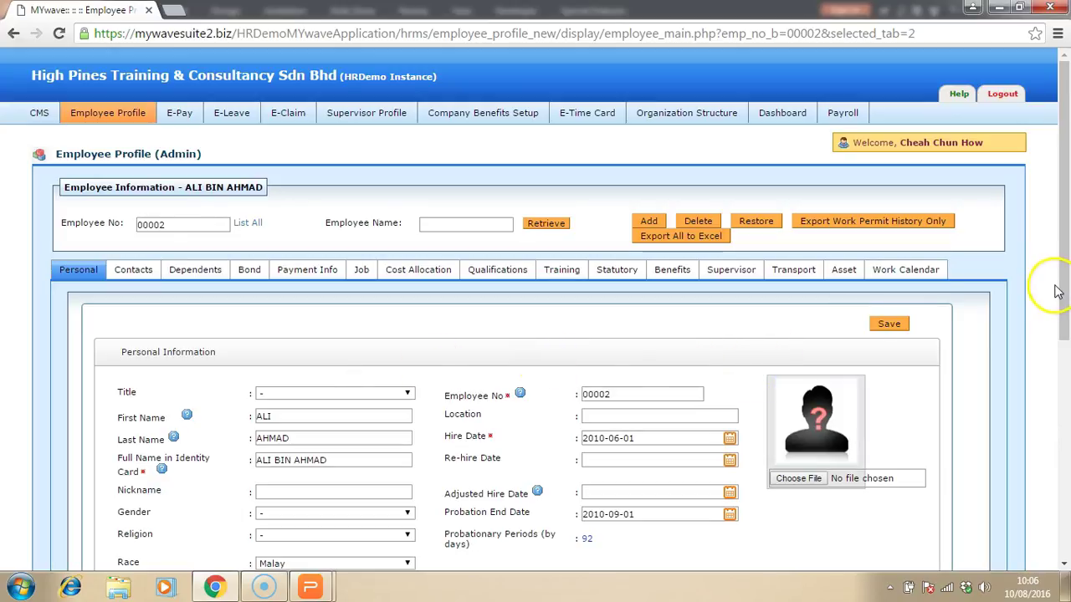
# Review the employee's personal information, contacts, dependents, job and payment records
pyautogui.moveTo(1064, 291); pyautogui.dragTo(1056, 401)
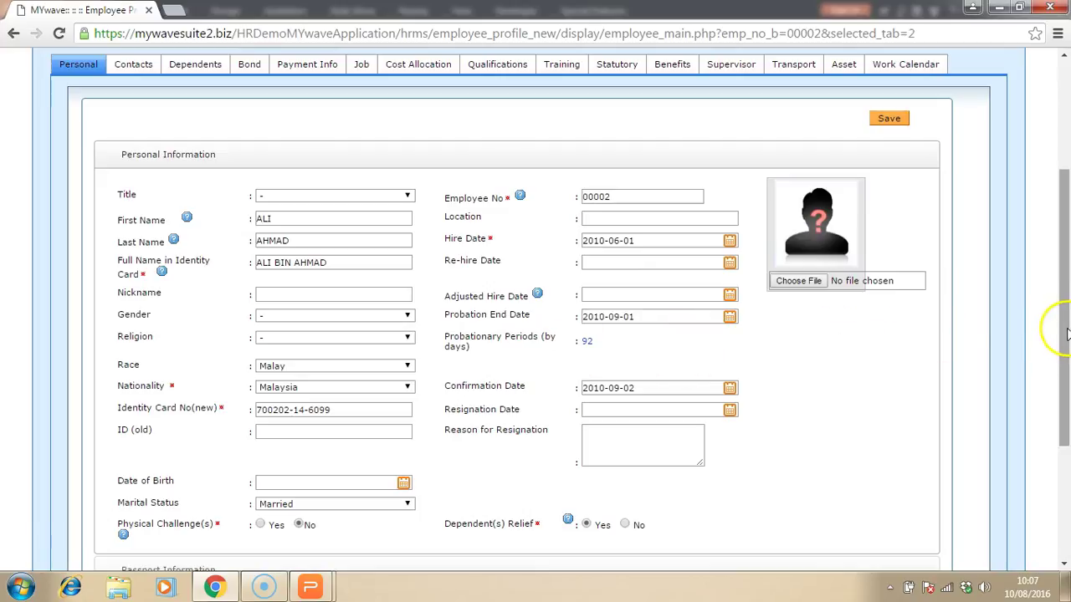
pyautogui.moveTo(1067, 332); pyautogui.dragTo(1060, 292)
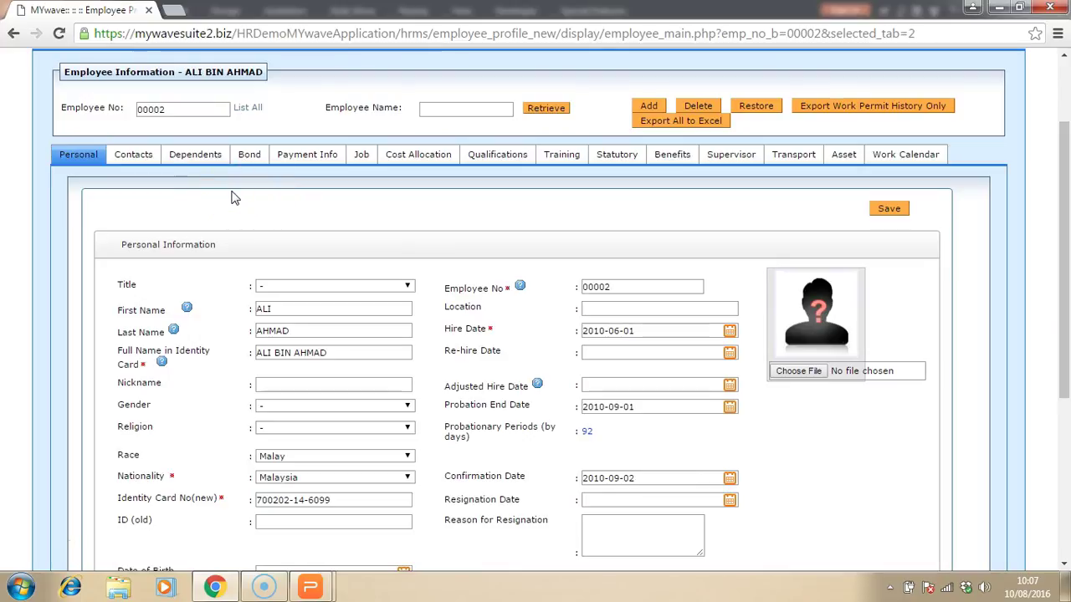
pyautogui.click(135, 155)
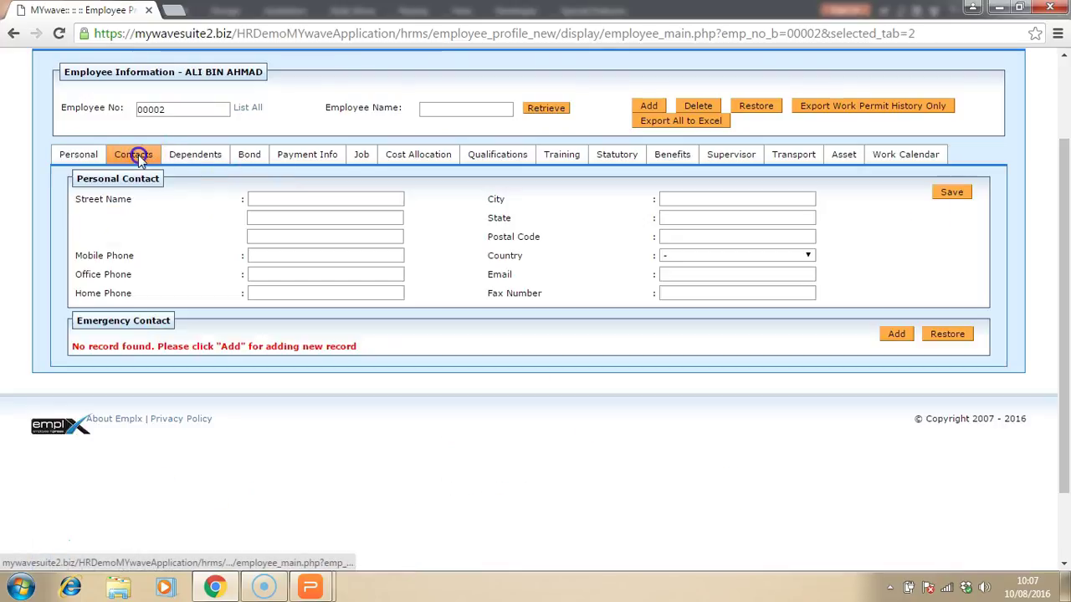
pyautogui.click(220, 160)
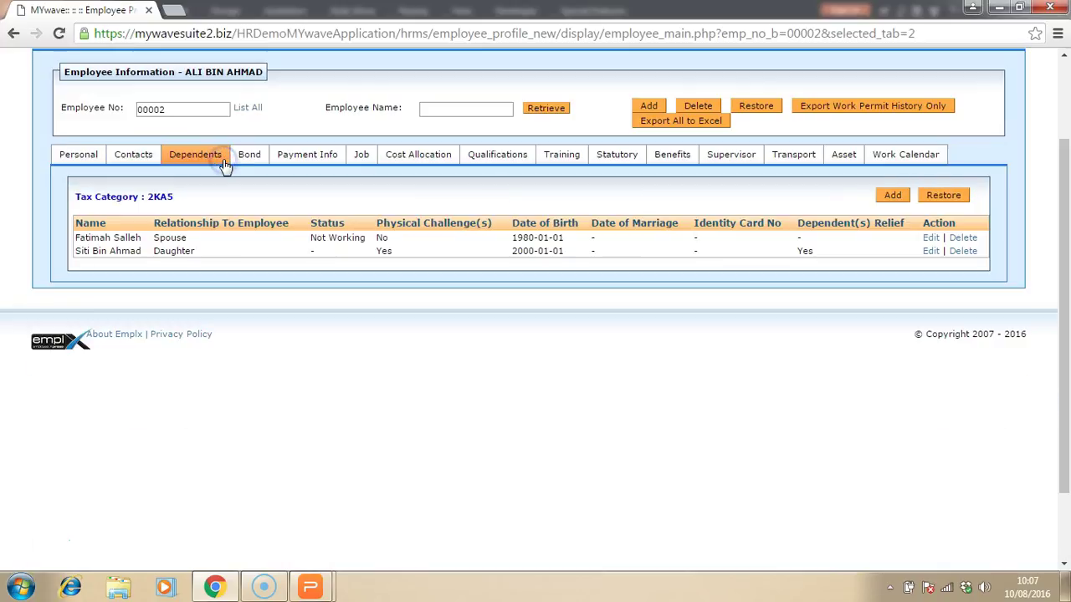
pyautogui.click(368, 157)
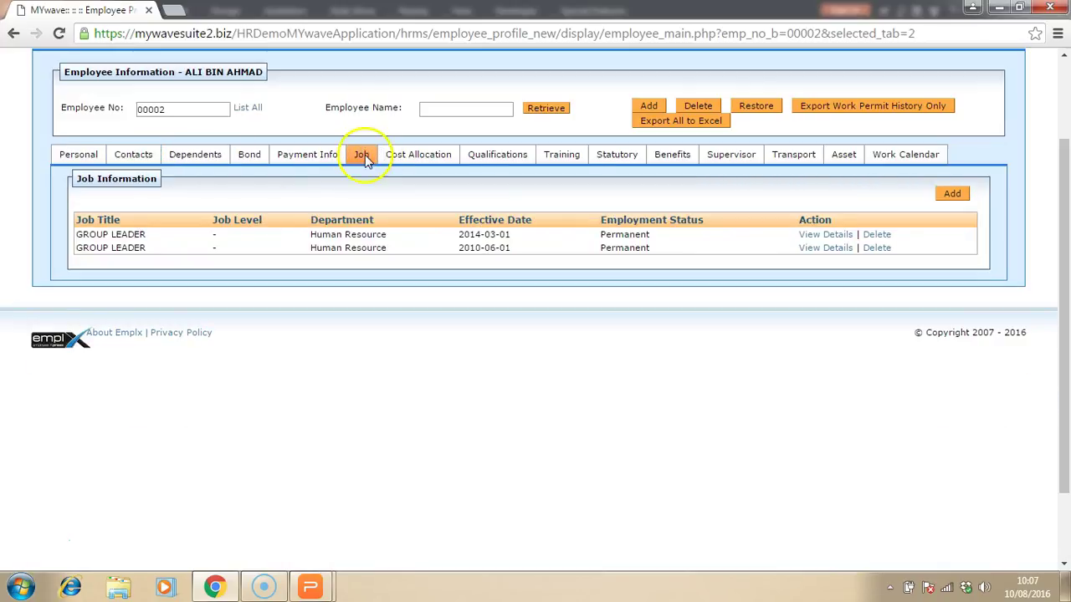
pyautogui.click(331, 155)
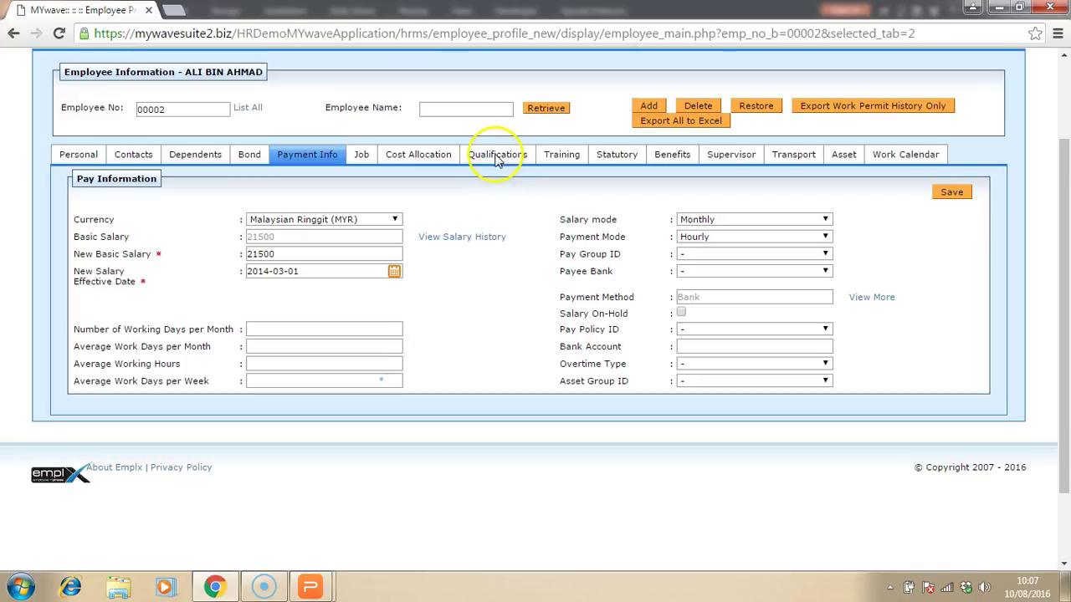
# Review the same employee's training, statutory, benefits and supervisor records
pyautogui.click(561, 163)
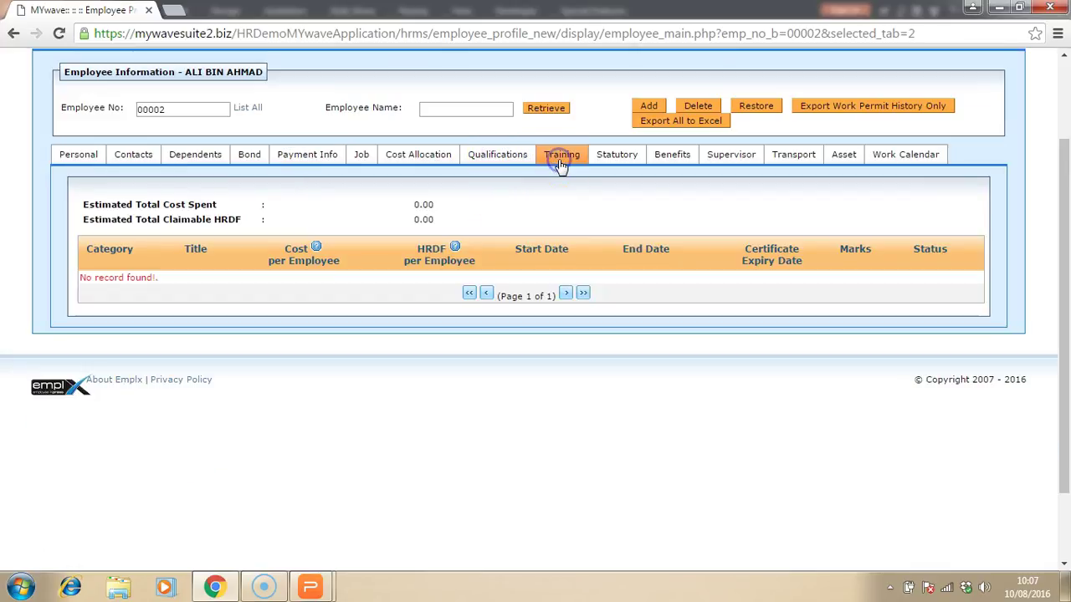
pyautogui.click(603, 160)
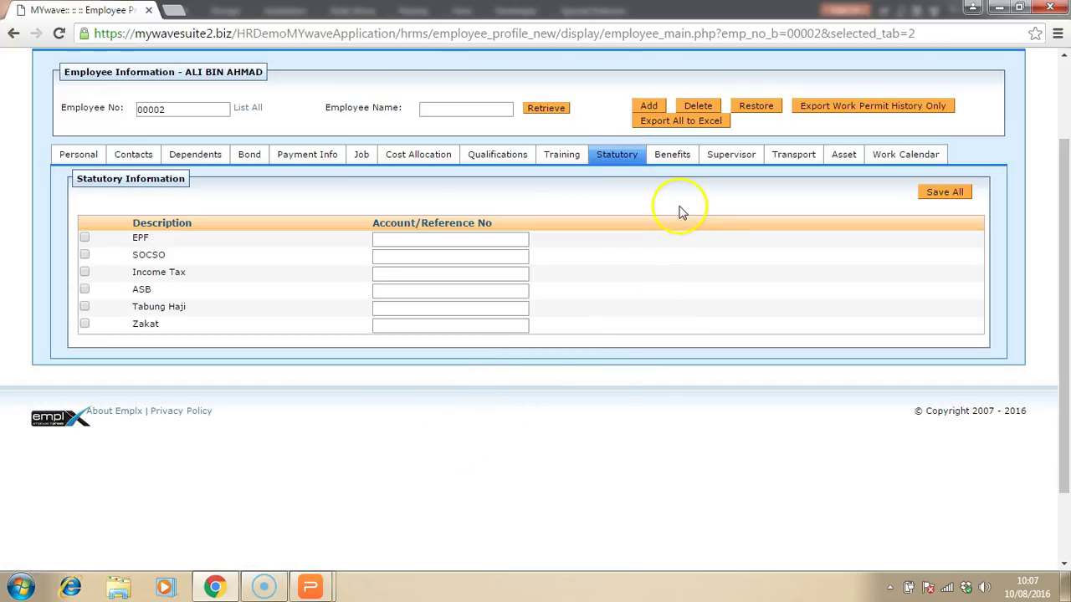
pyautogui.click(678, 164)
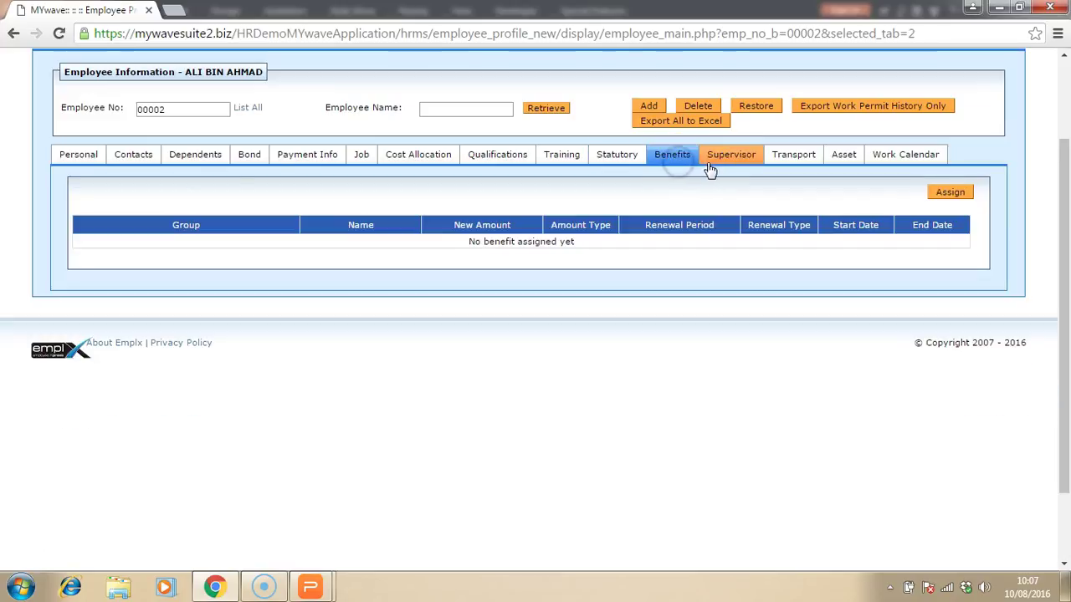
pyautogui.click(718, 162)
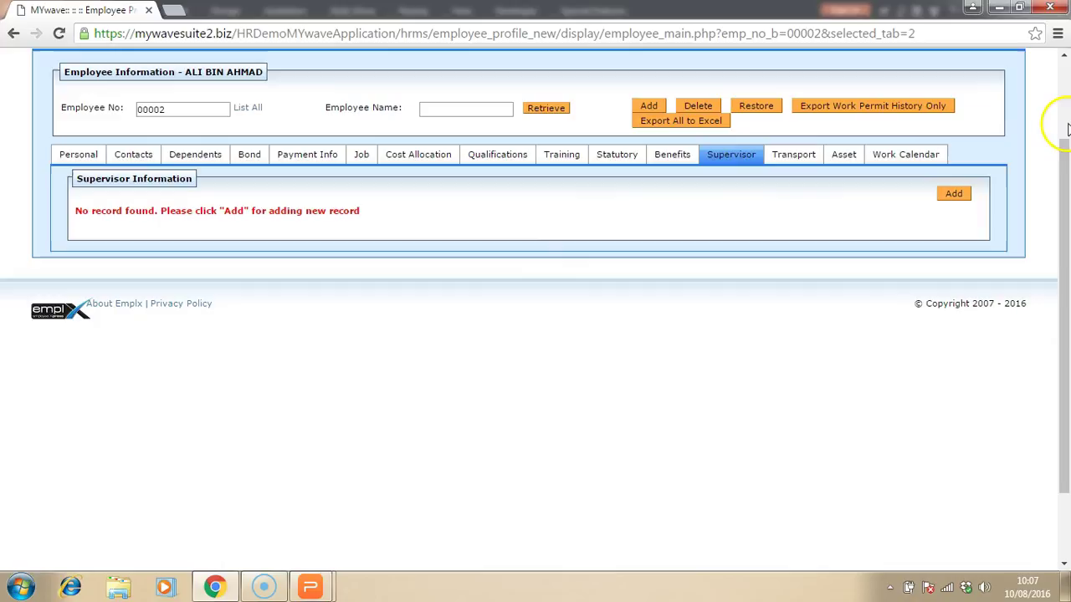
pyautogui.scroll(2, 1063, 121)
# Examine the pay periods offered in E Pay Slip Administration and the Employee Salary Analysis options
pyautogui.moveTo(181, 115)
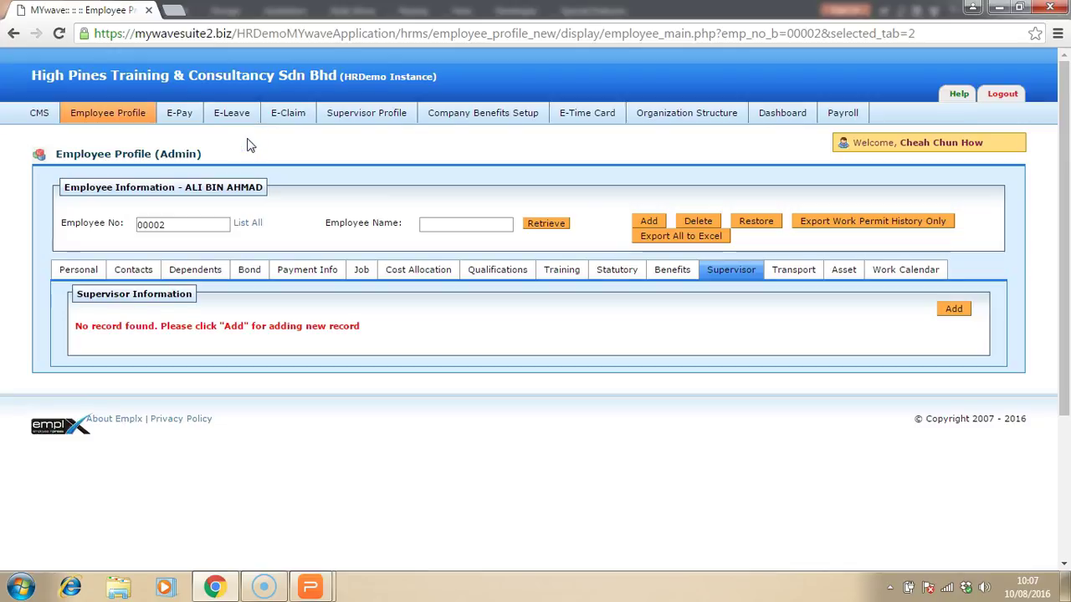
pyautogui.click(244, 147)
pyautogui.click(183, 117)
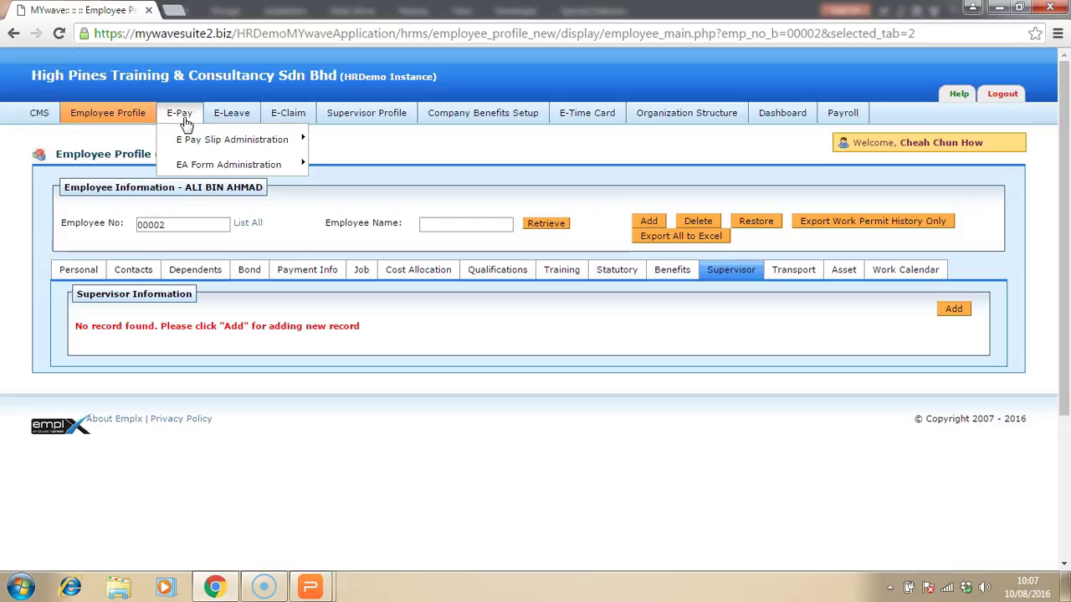
pyautogui.click(347, 148)
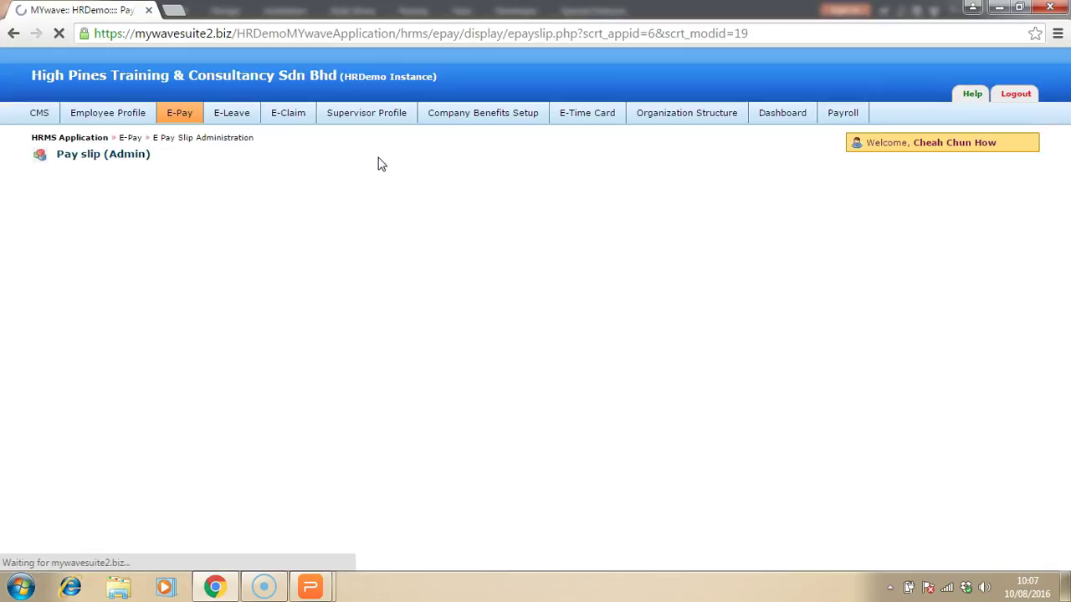
pyautogui.moveTo(378, 164)
pyautogui.mouseDown()
pyautogui.moveTo(427, 166)
pyautogui.moveTo(536, 215)
pyautogui.moveTo(692, 257)
pyautogui.mouseUp()
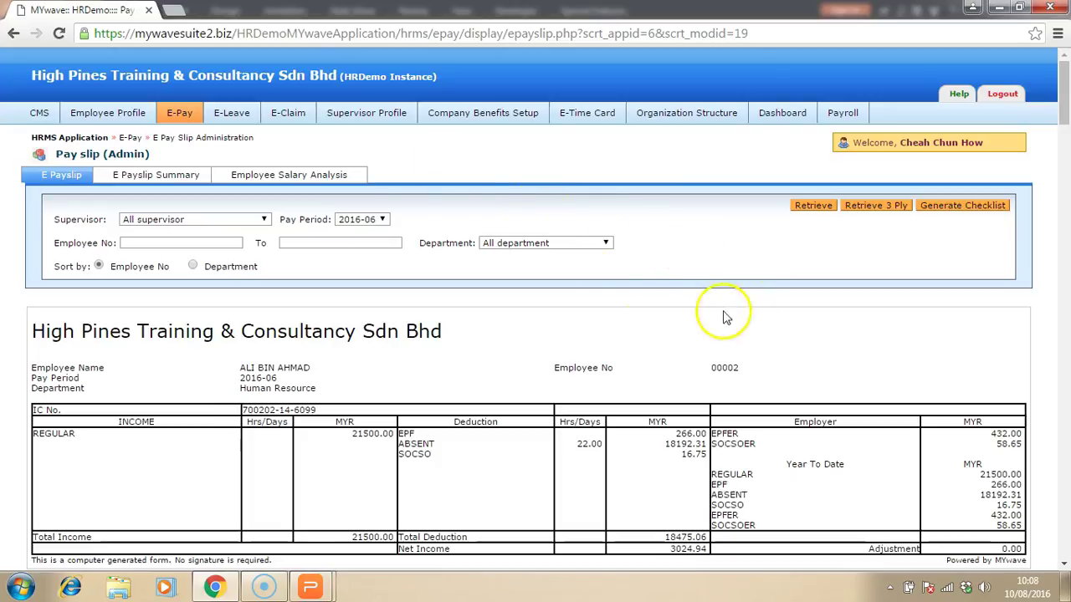
pyautogui.click(378, 219)
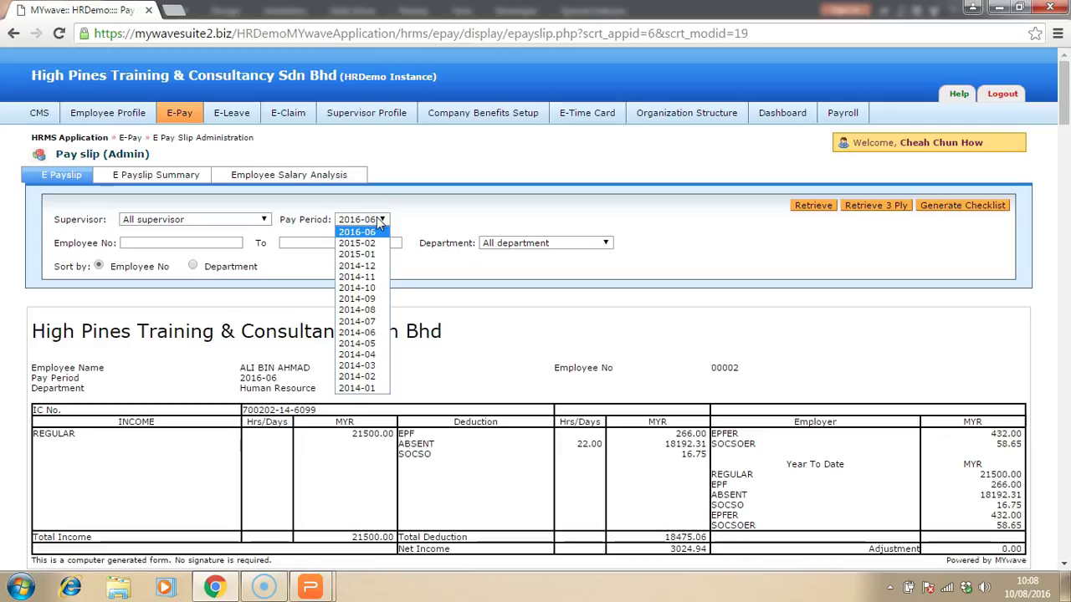
pyautogui.click(378, 219)
pyautogui.click(288, 174)
# Retrieve the signed-in administrator's EA form for tax year 2014 in EA Form Administration and read through it
pyautogui.moveTo(184, 117)
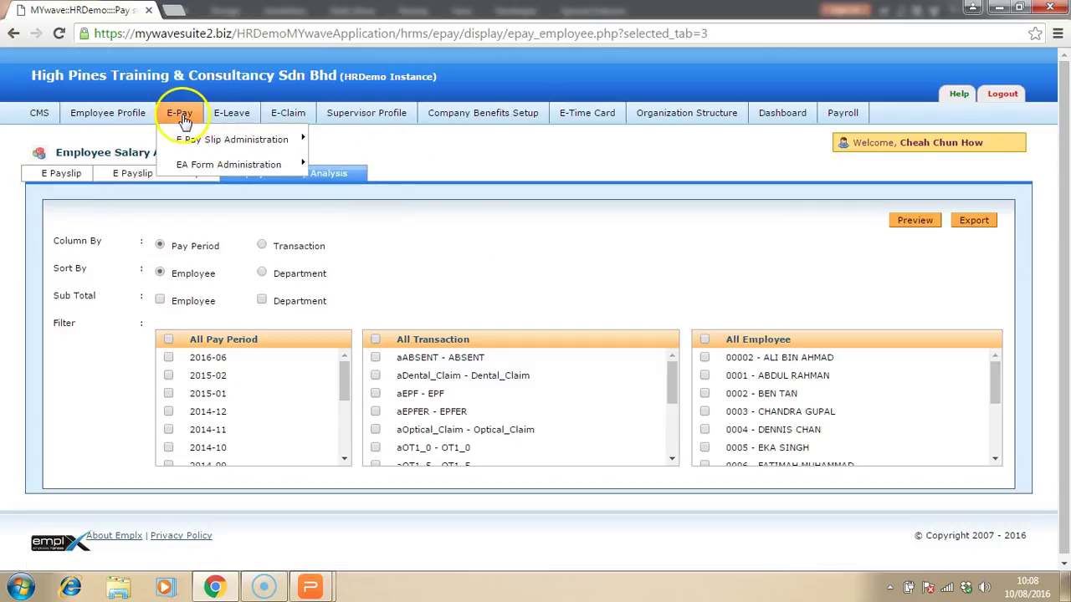
pyautogui.click(203, 172)
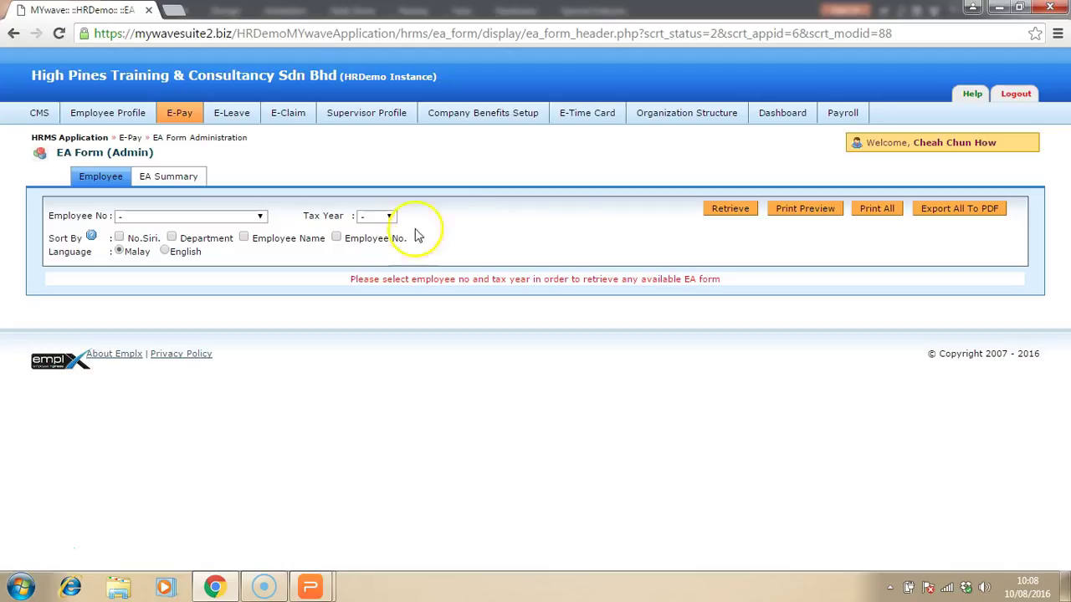
pyautogui.click(255, 216)
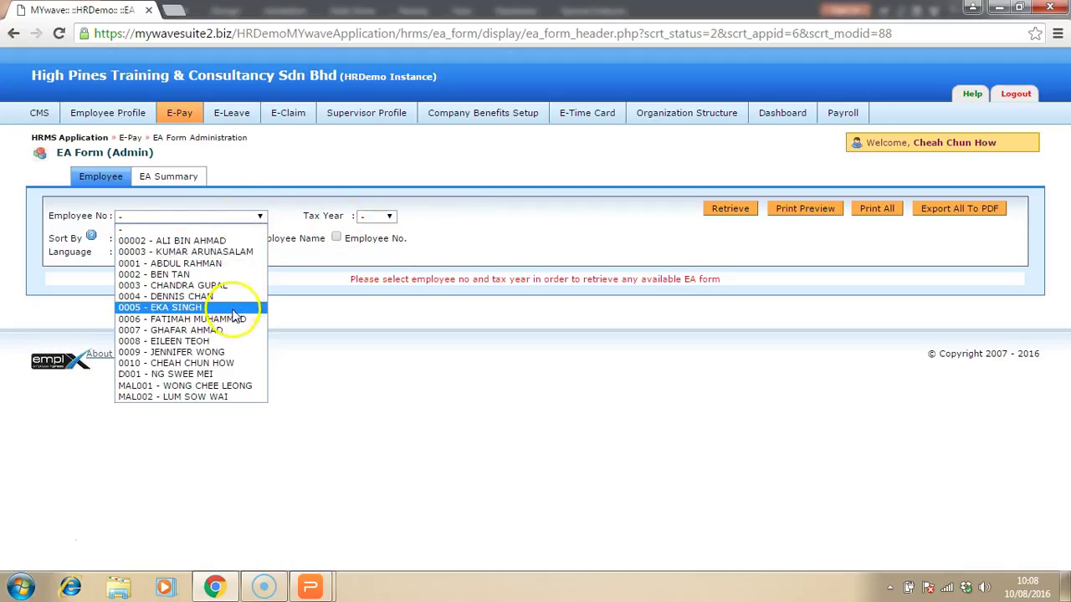
pyautogui.click(220, 365)
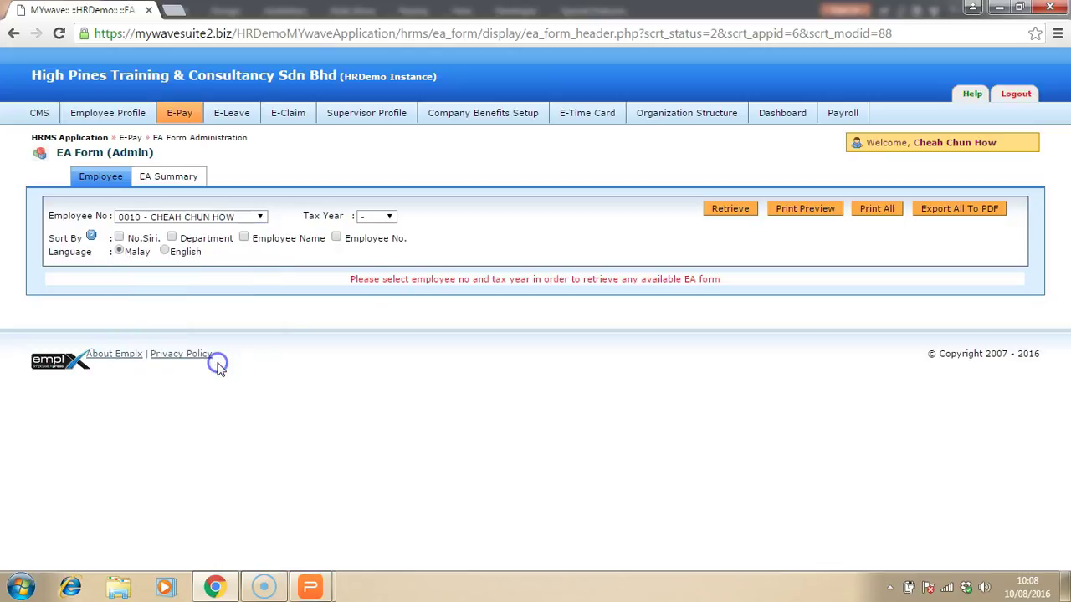
pyautogui.click(389, 218)
pyautogui.click(376, 240)
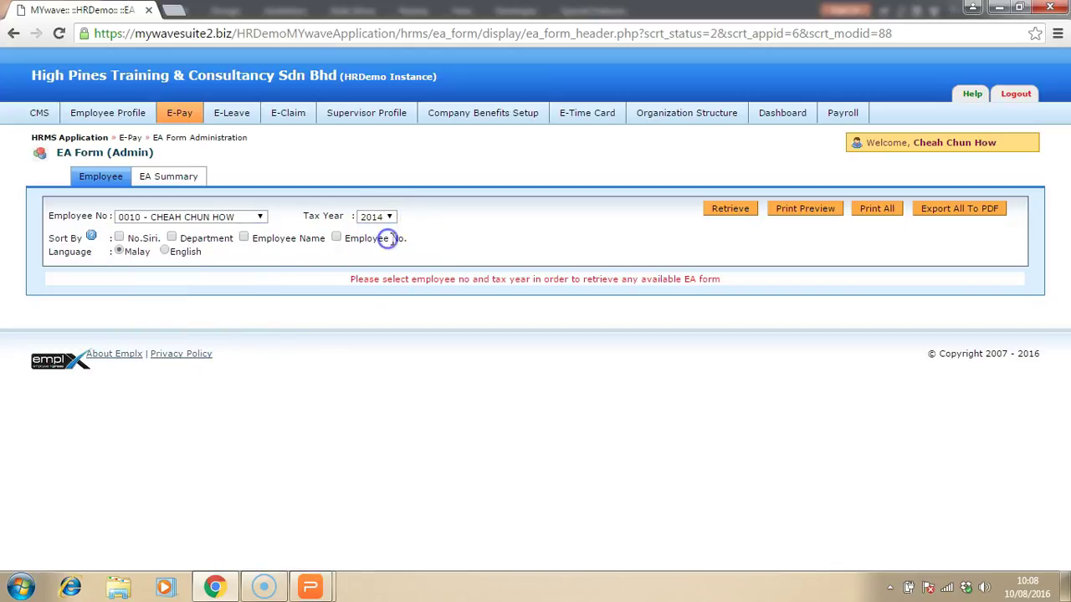
pyautogui.click(729, 206)
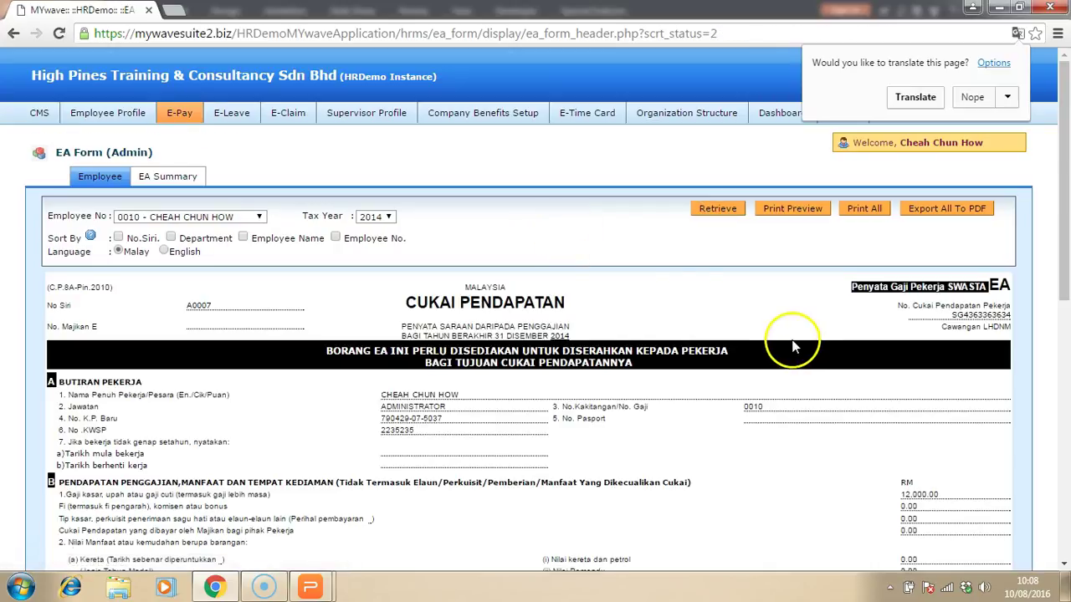
pyautogui.moveTo(1066, 268); pyautogui.dragTo(1068, 348)
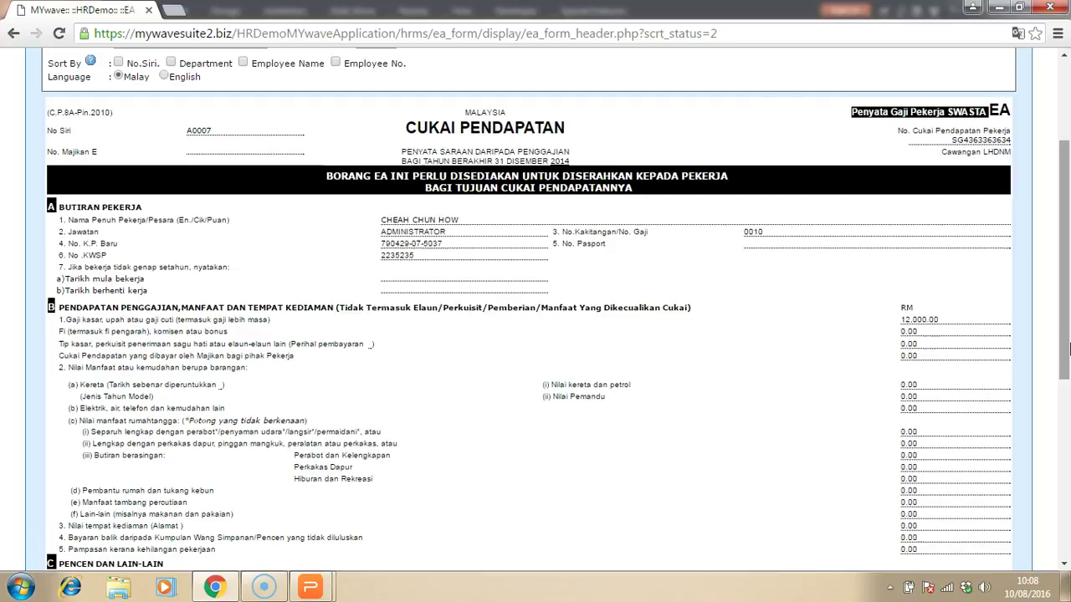
pyautogui.moveTo(1067, 345); pyautogui.dragTo(1068, 250)
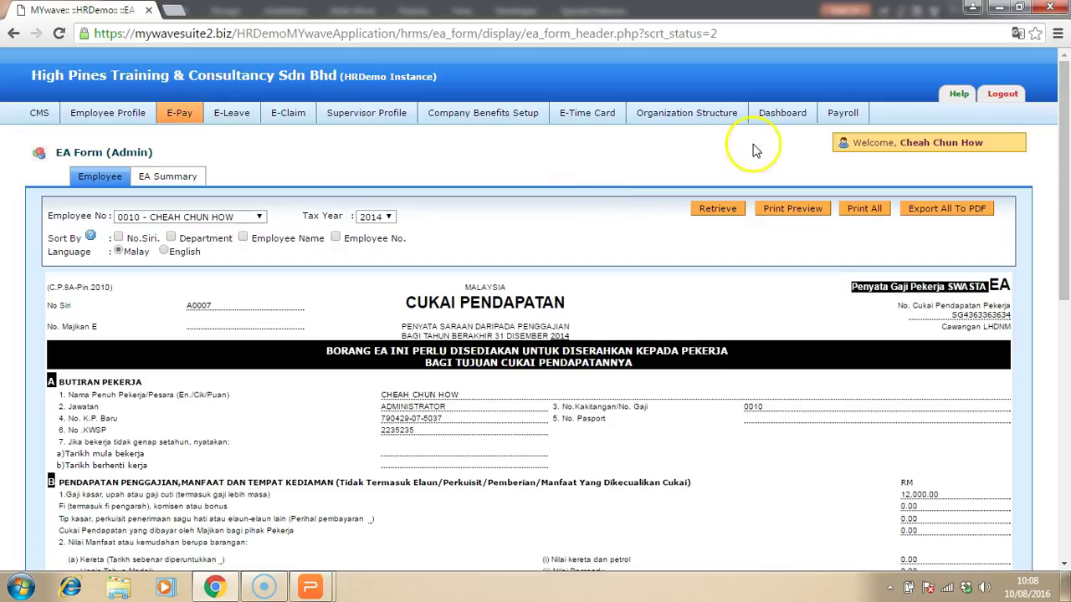
# Preview the Payroll Report under Payroll reports, check its bank list, and close the preview
pyautogui.moveTo(845, 117)
pyautogui.moveTo(861, 193)
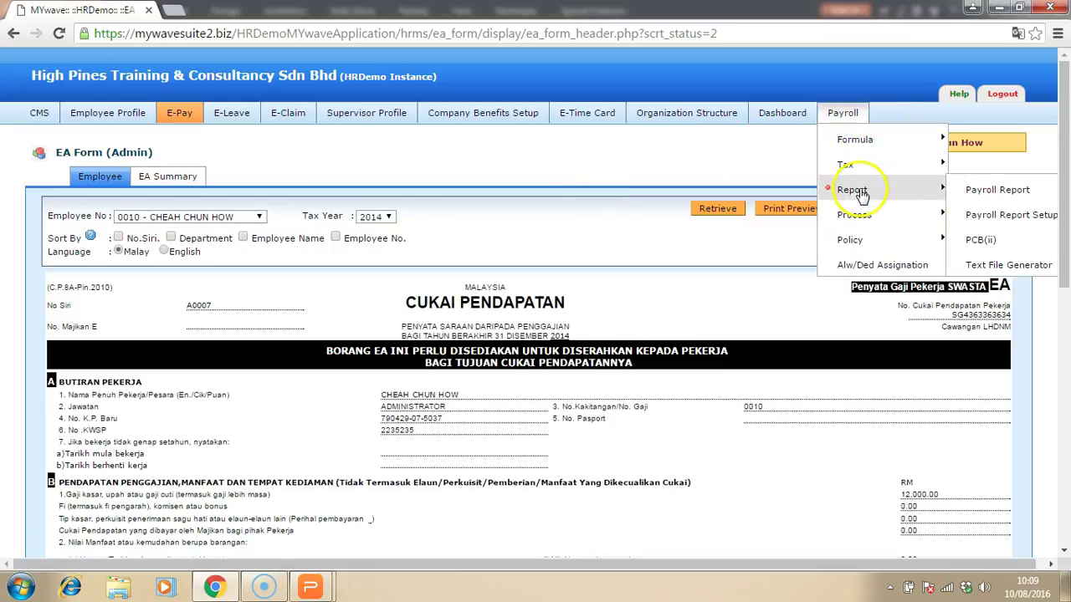
pyautogui.click(991, 190)
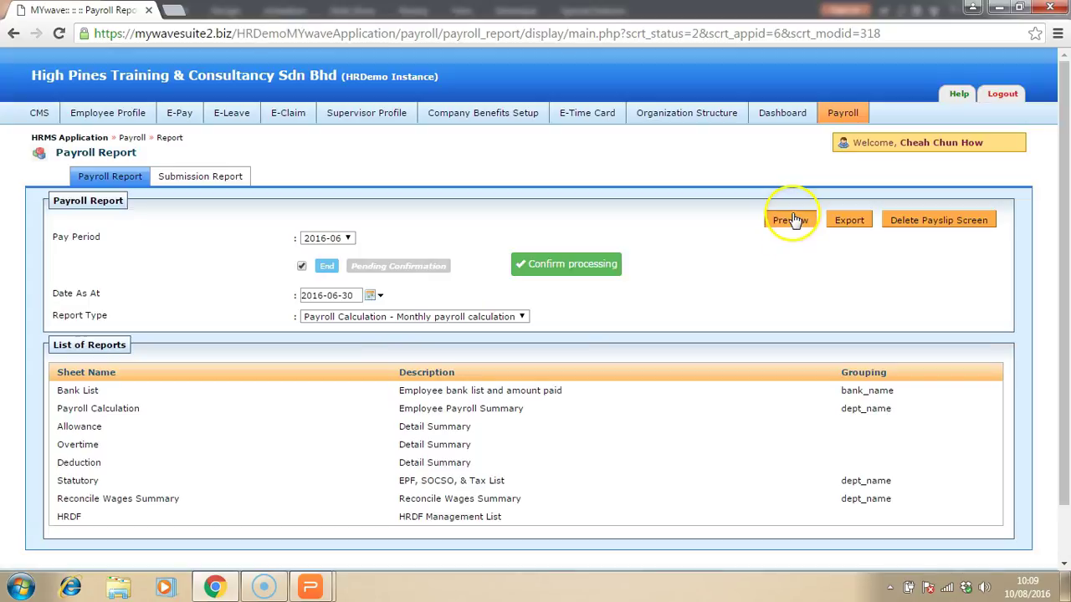
pyautogui.click(791, 222)
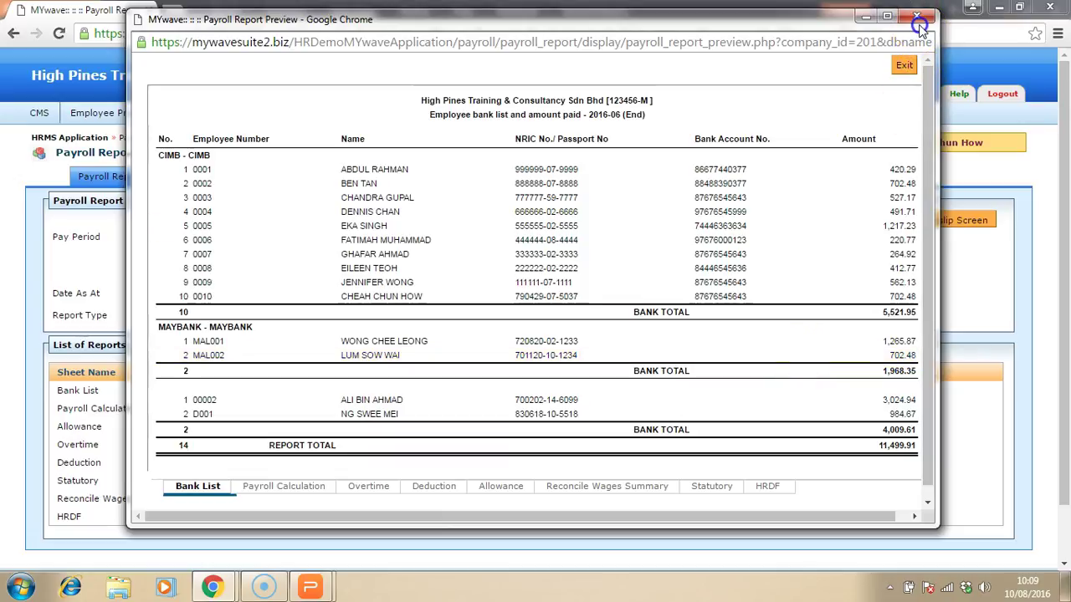
pyautogui.click(919, 25)
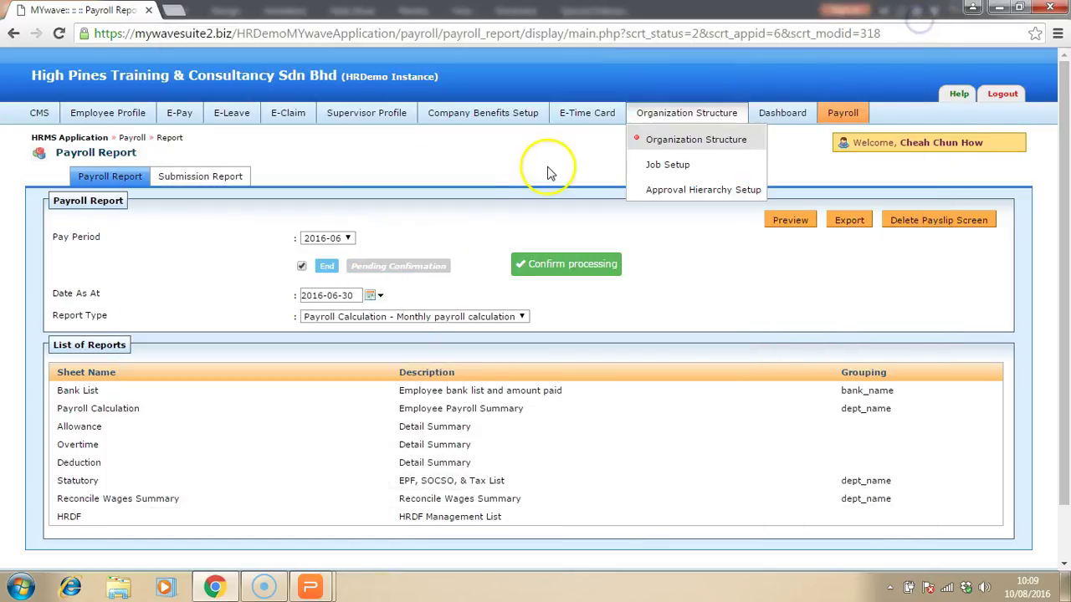
# Retrieve the EPF Borang A submission report for pay period 2015-02
pyautogui.click(188, 176)
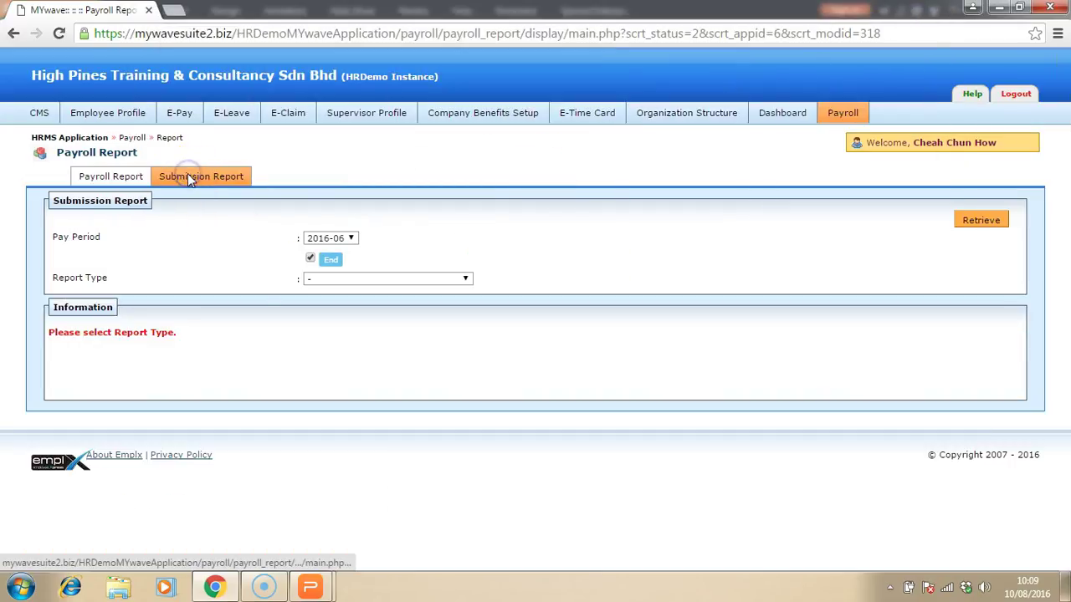
pyautogui.click(467, 280)
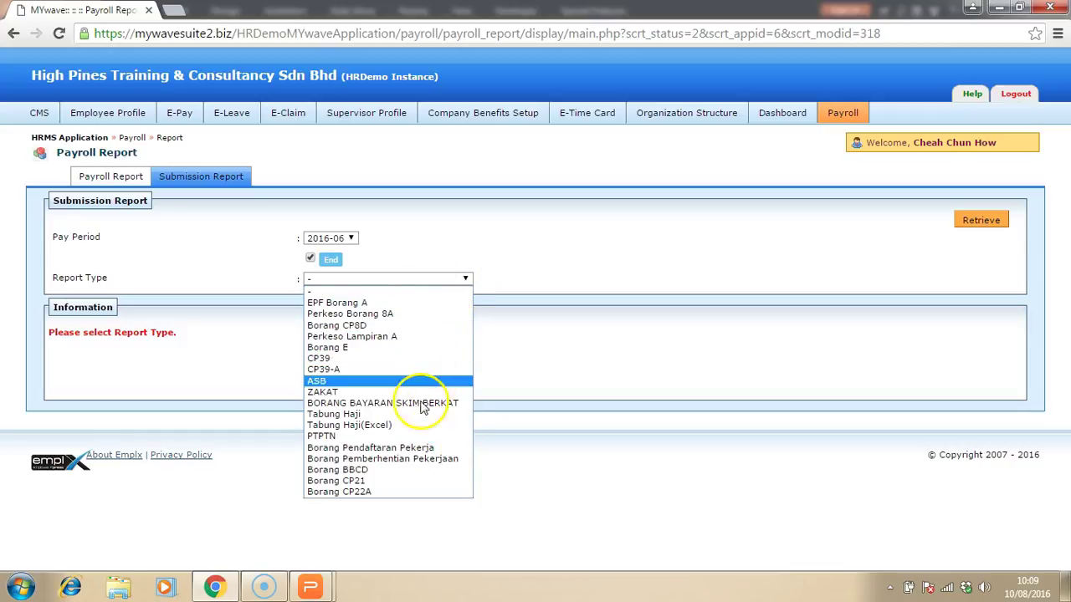
pyautogui.click(406, 304)
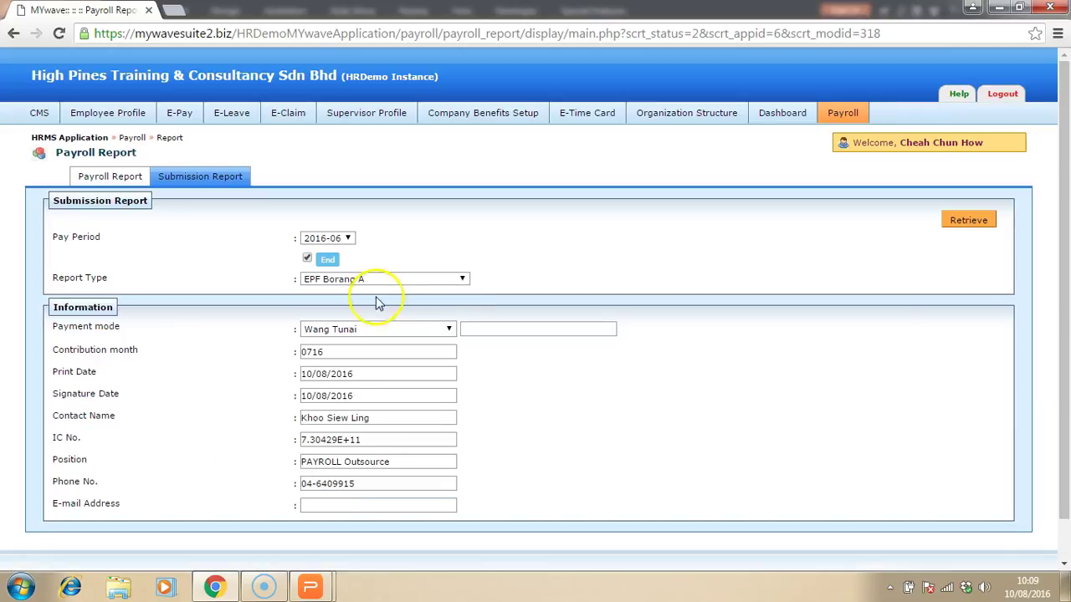
pyautogui.click(348, 239)
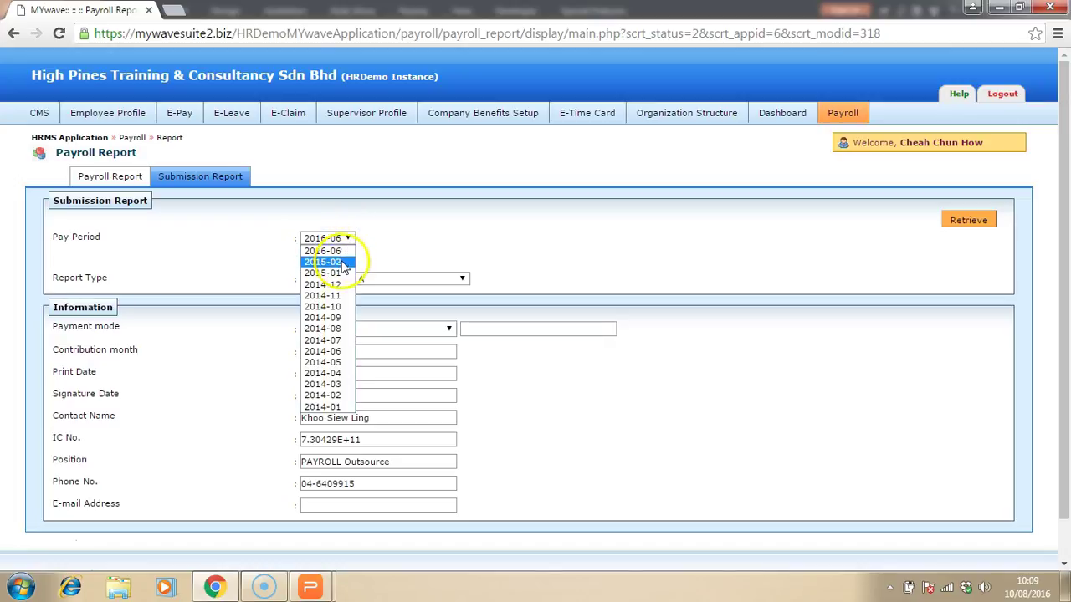
pyautogui.click(343, 262)
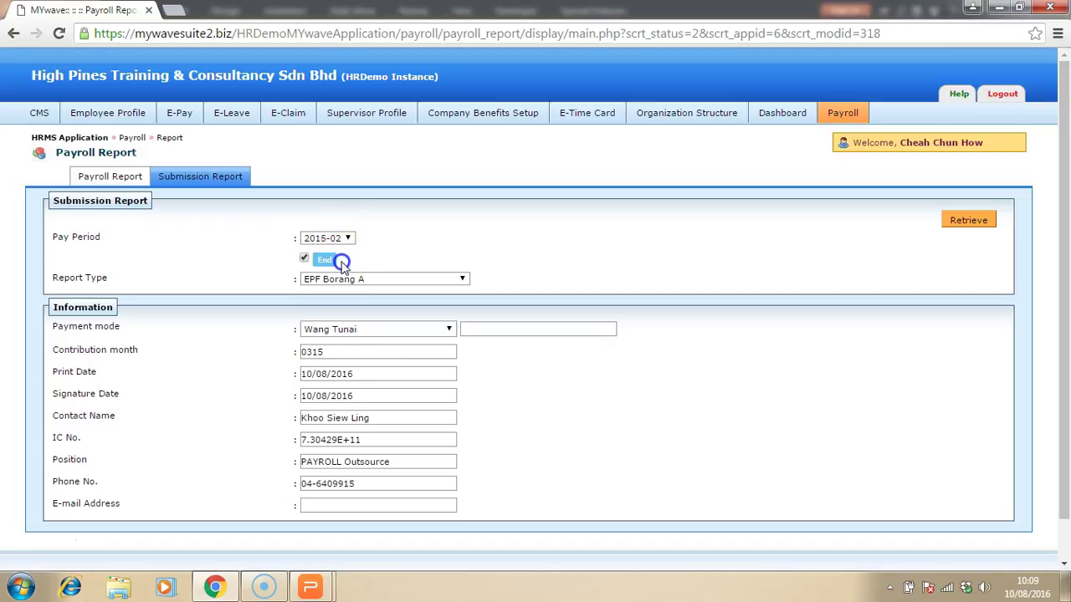
pyautogui.click(973, 223)
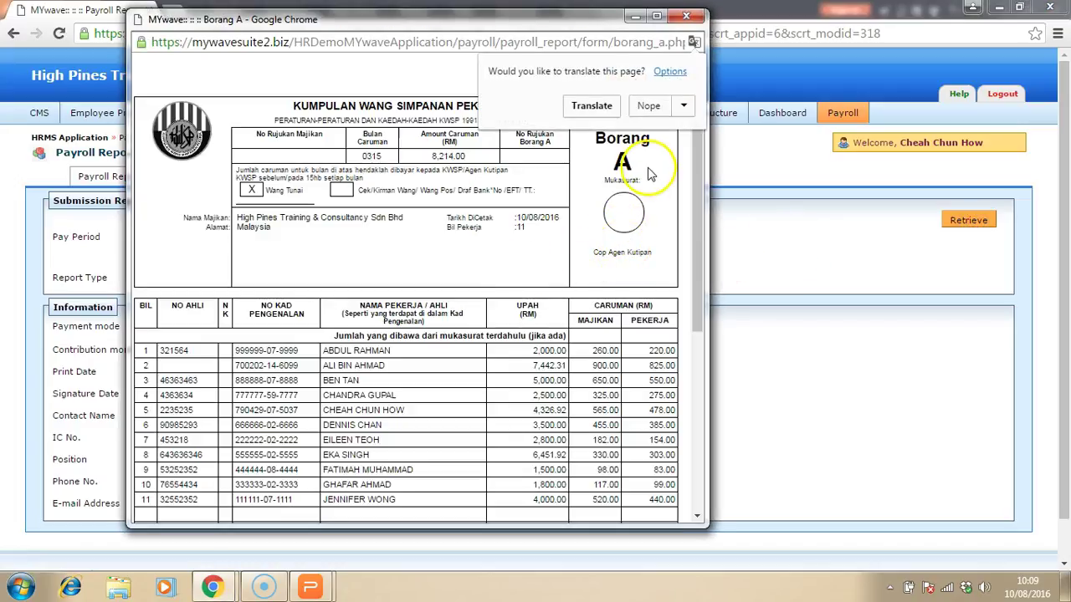
# Dismiss the translation offer, read through the Borang A form down to its signature section, and close it
pyautogui.click(646, 106)
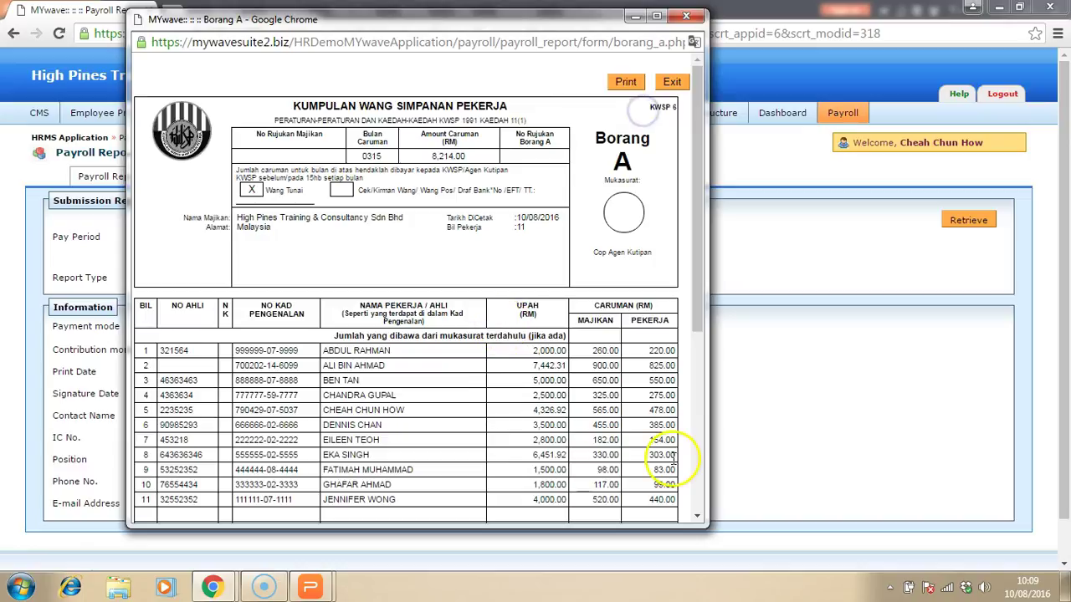
pyautogui.click(699, 396)
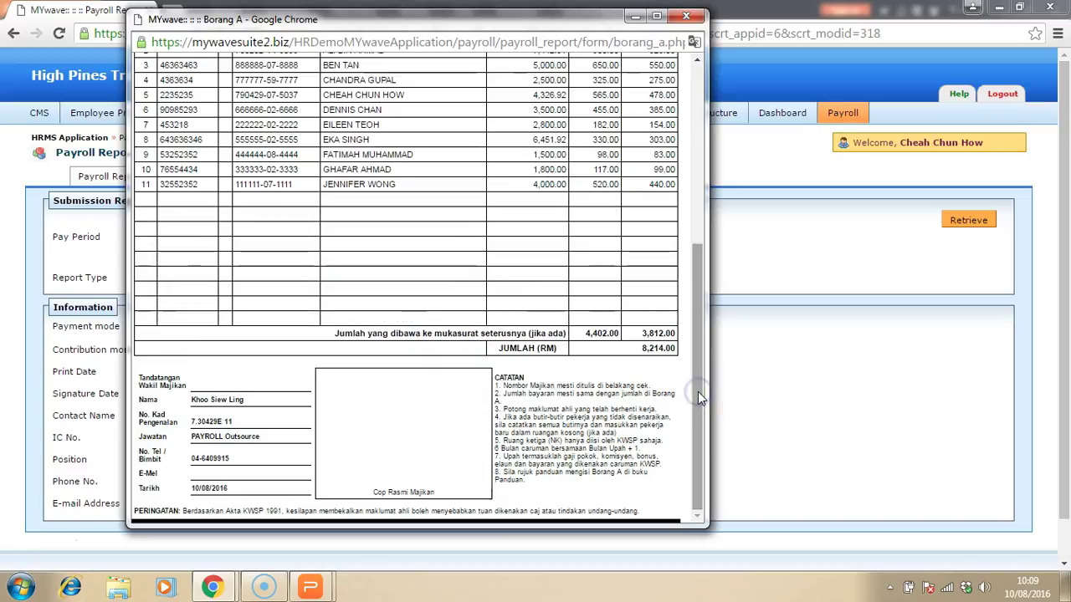
pyautogui.moveTo(703, 326); pyautogui.dragTo(711, 111)
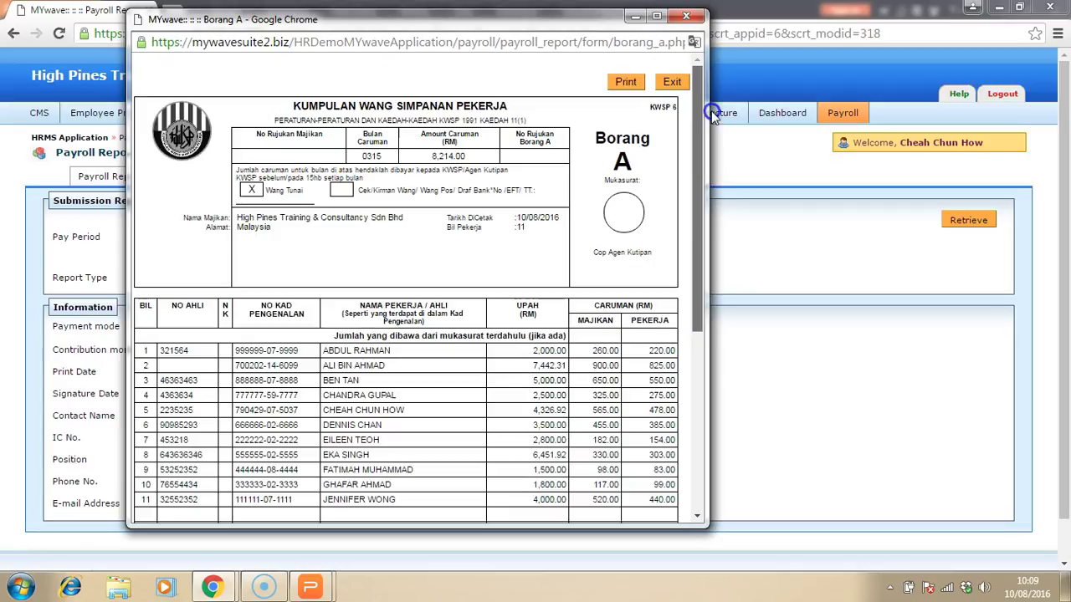
pyautogui.click(689, 18)
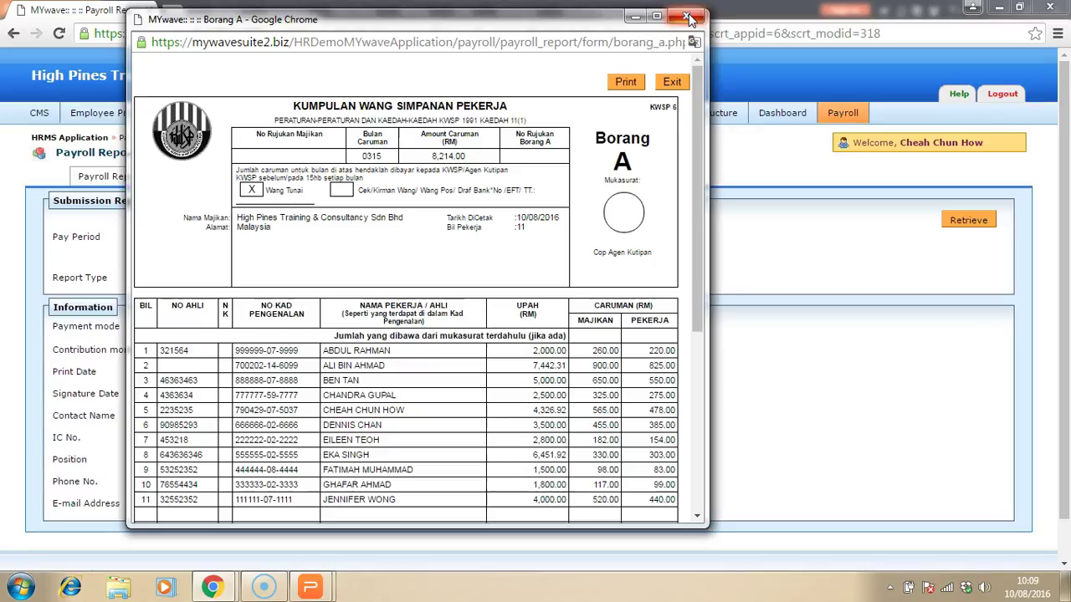
pyautogui.click(686, 17)
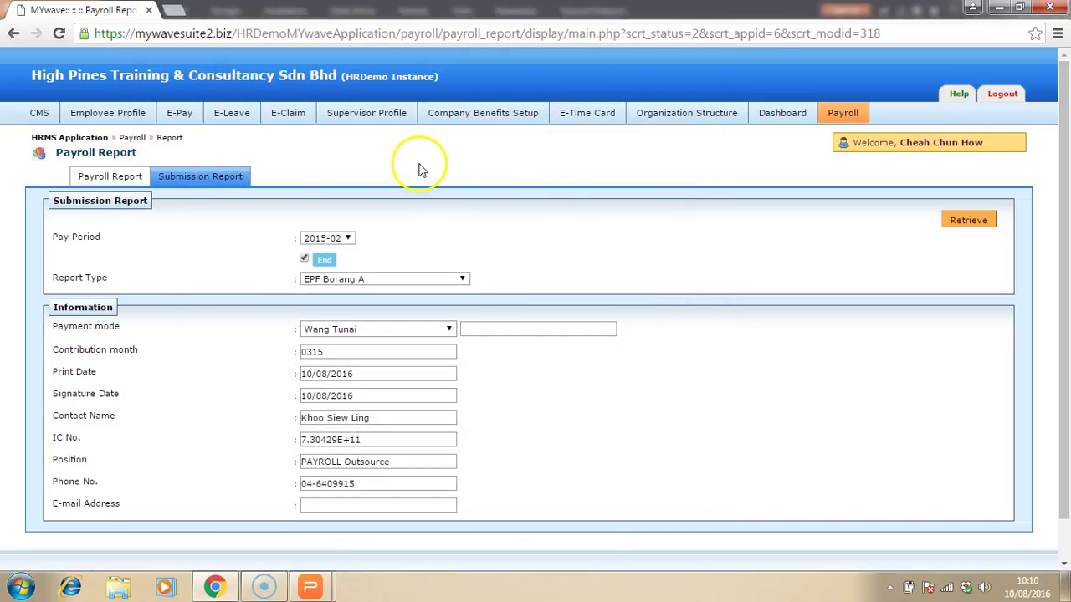
# Start a new leave application in E-Leave with Annual Leave (Director) as the leave type
pyautogui.moveTo(233, 113)
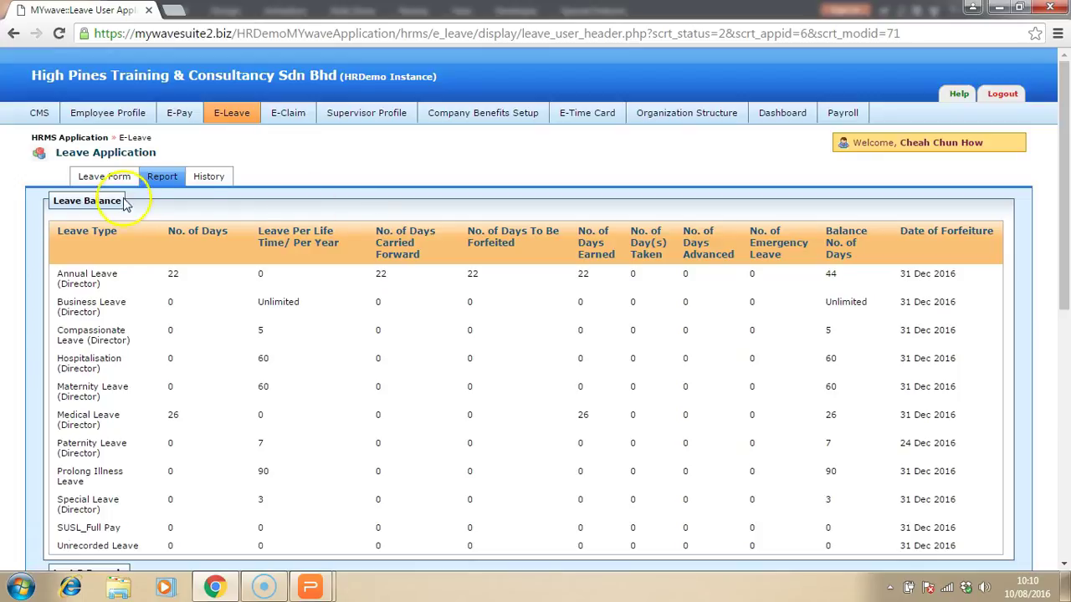
pyautogui.click(102, 176)
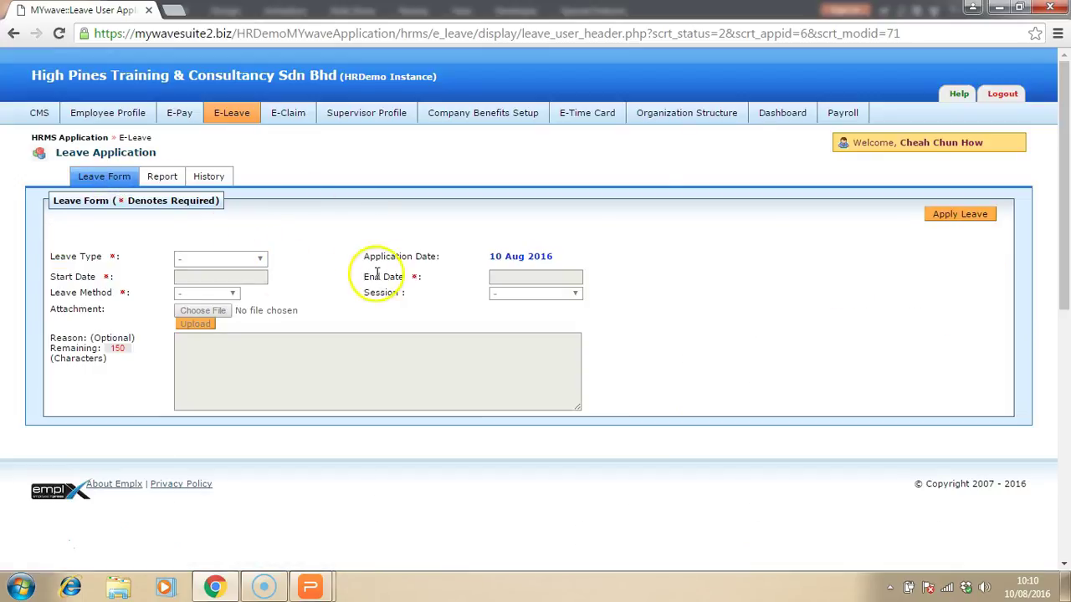
pyautogui.click(960, 214)
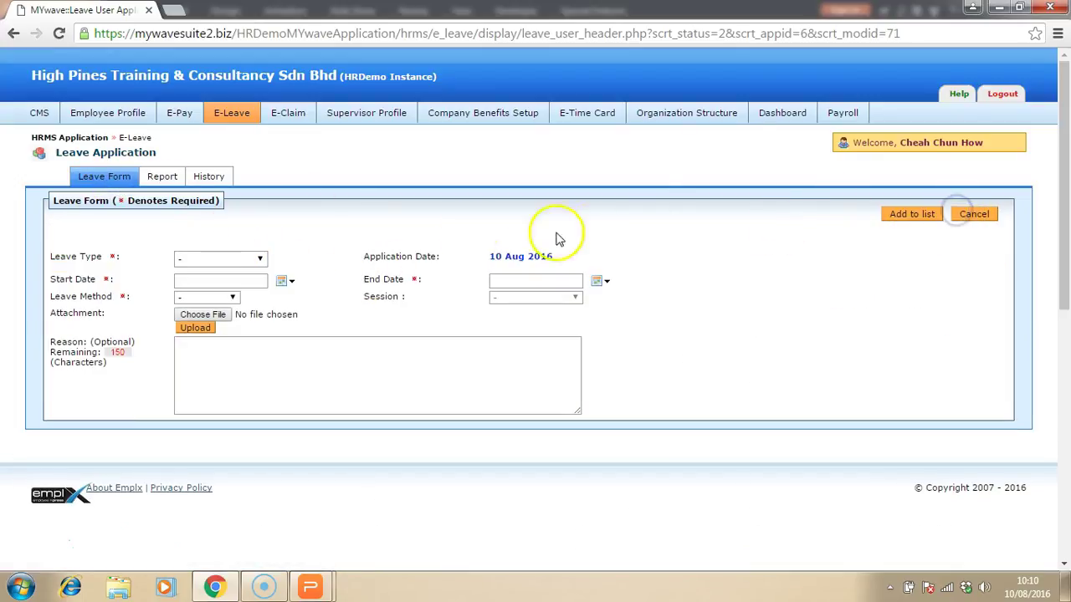
pyautogui.click(258, 258)
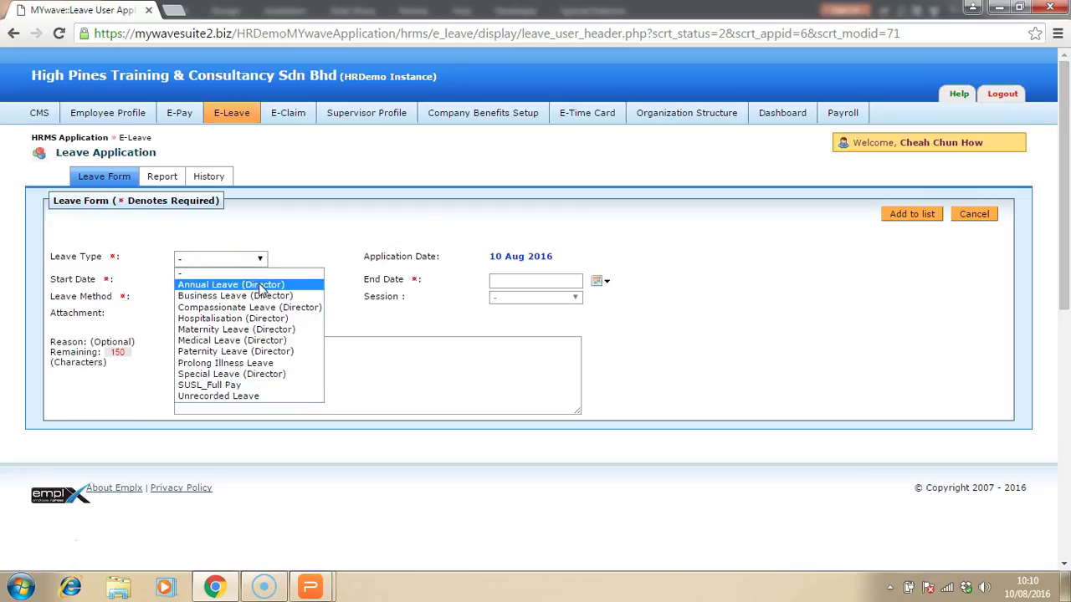
pyautogui.click(261, 287)
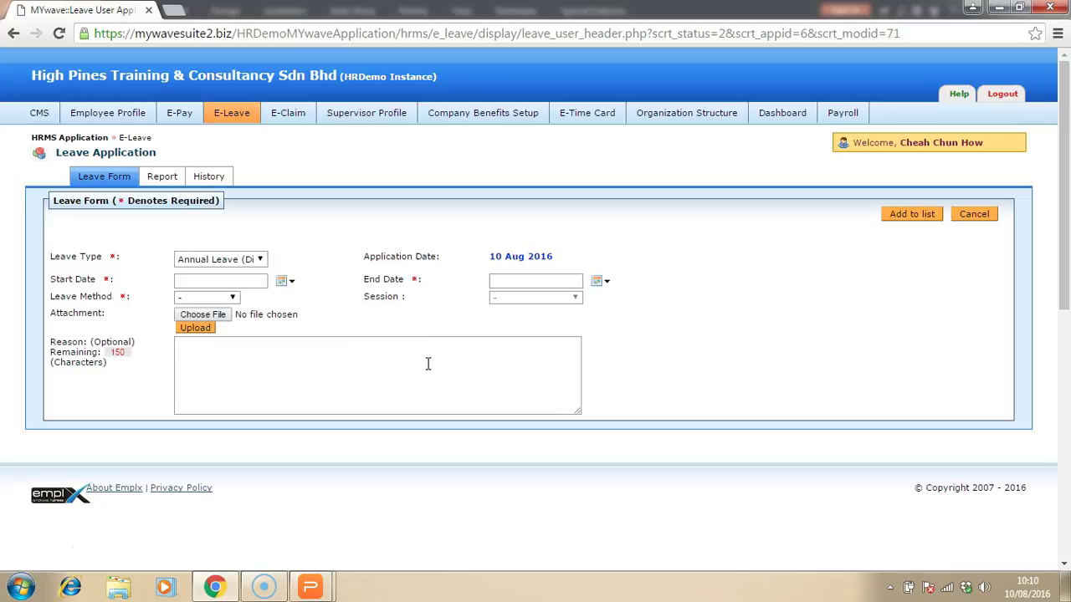
# Review the leave application history, and check the pending requests and history in Leave Approval
pyautogui.click(209, 176)
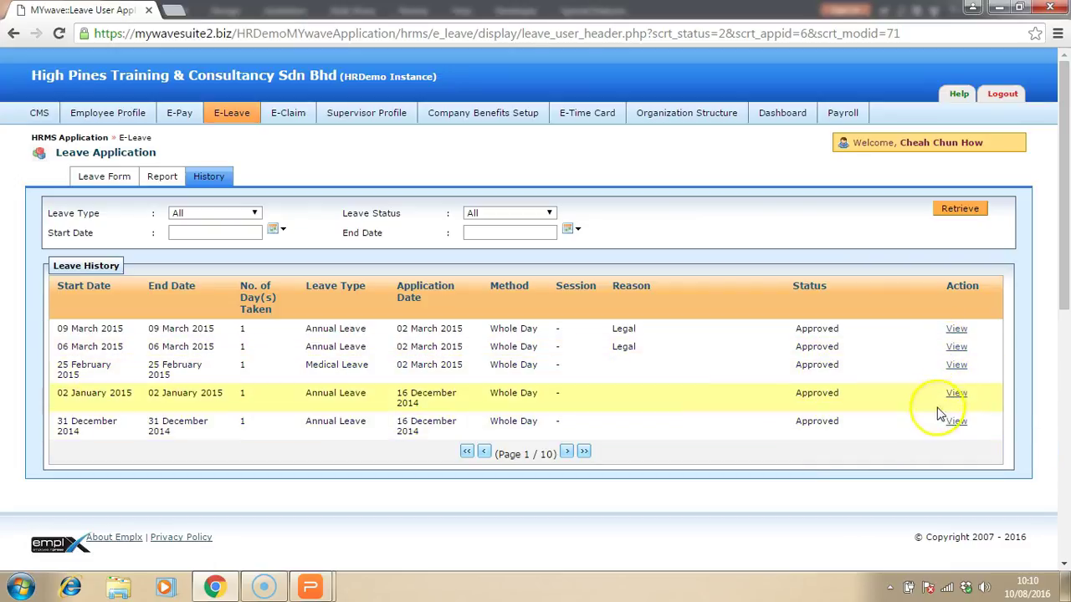
pyautogui.moveTo(891, 424)
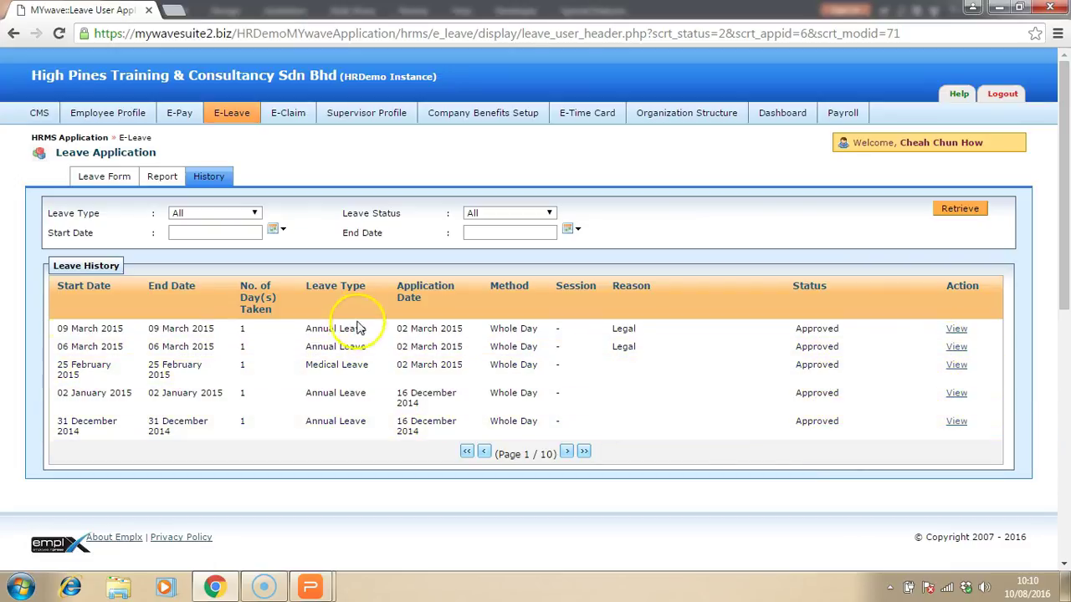
pyautogui.moveTo(231, 118)
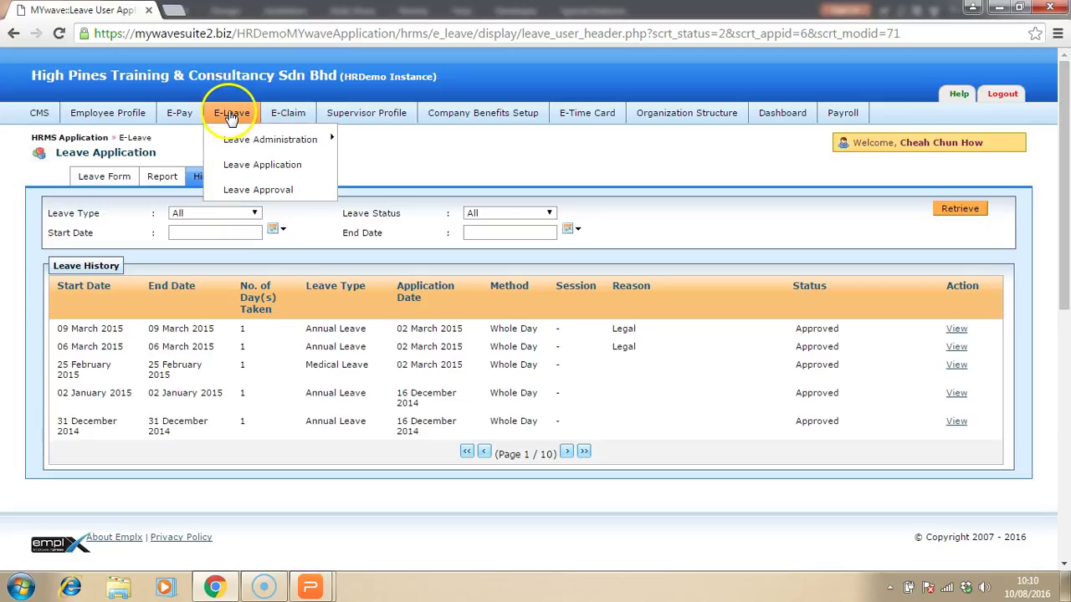
pyautogui.click(245, 190)
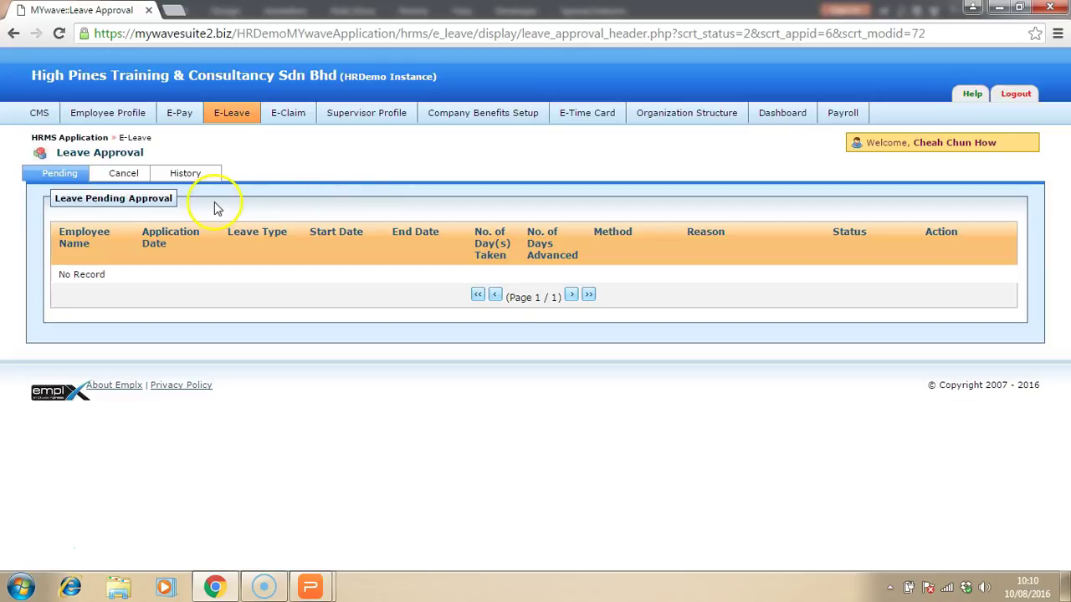
pyautogui.click(197, 173)
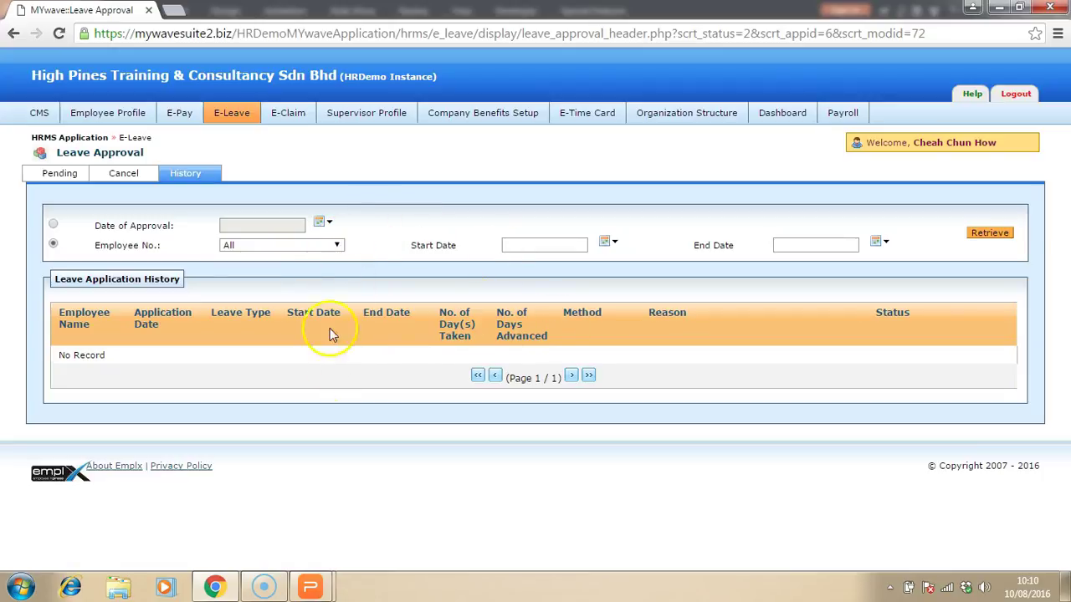
# Open Claim Submission under E-Claim and review the claim types, balances and claims history
pyautogui.moveTo(240, 115)
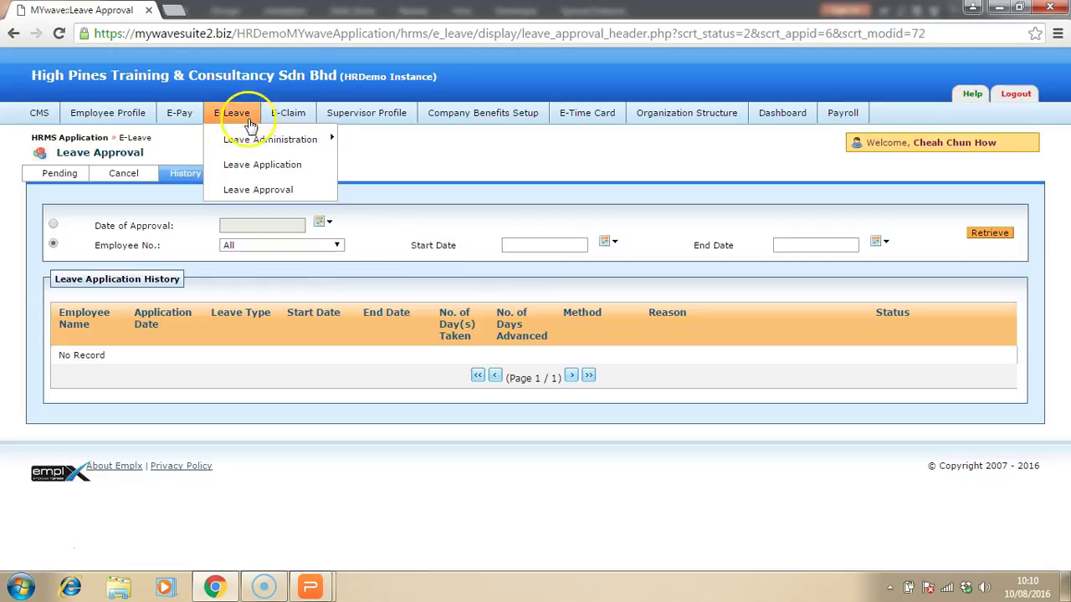
pyautogui.moveTo(289, 119)
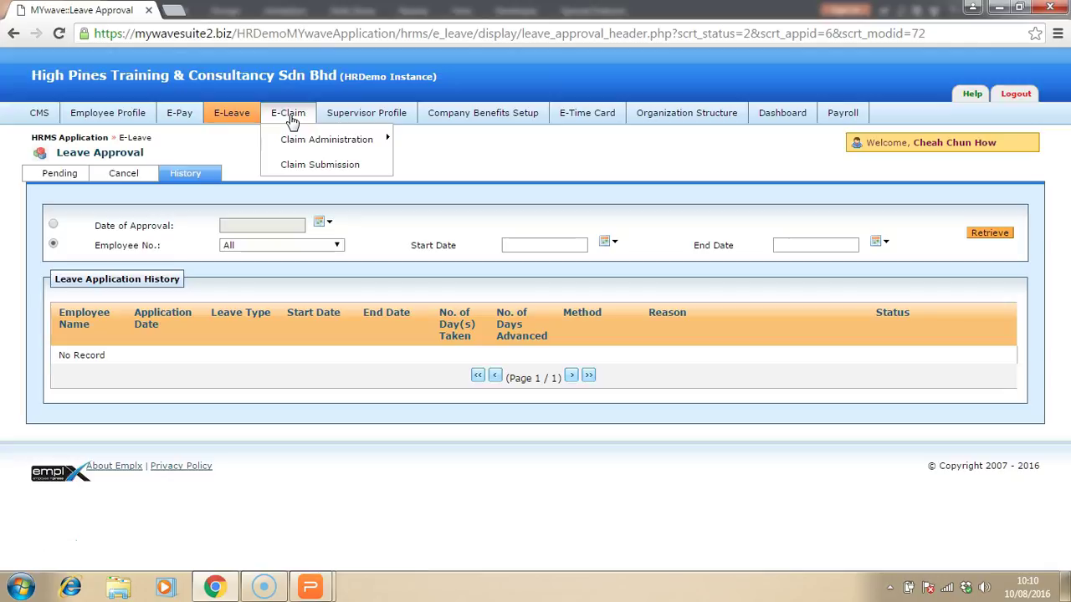
pyautogui.click(306, 171)
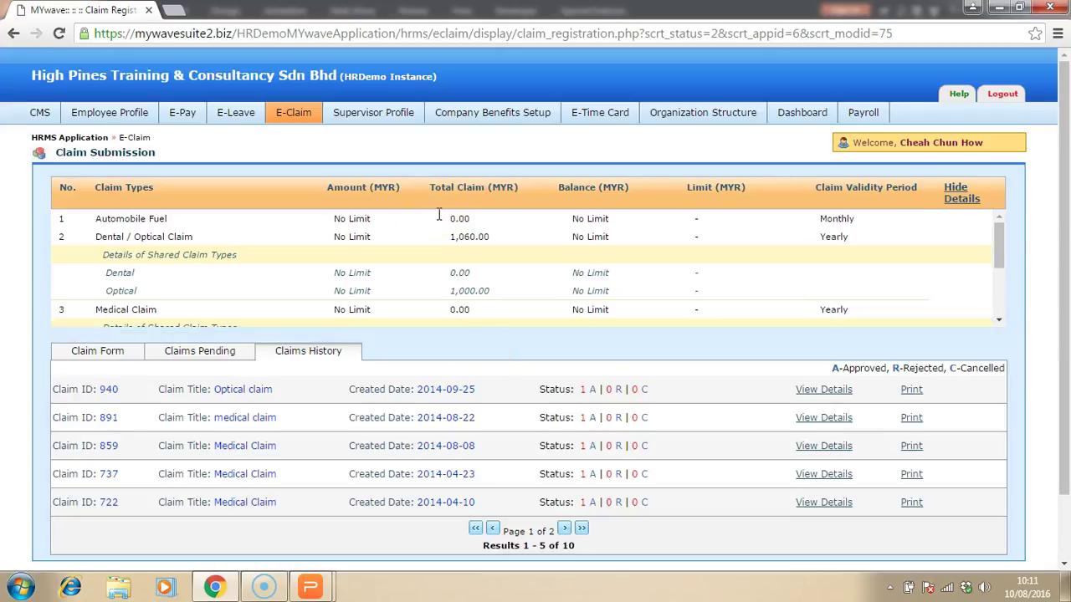
pyautogui.click(495, 374)
pyautogui.click(165, 287)
pyautogui.click(373, 154)
# Open the HRMS Dashboard and examine the approved claim chart for year 2014
pyautogui.click(795, 124)
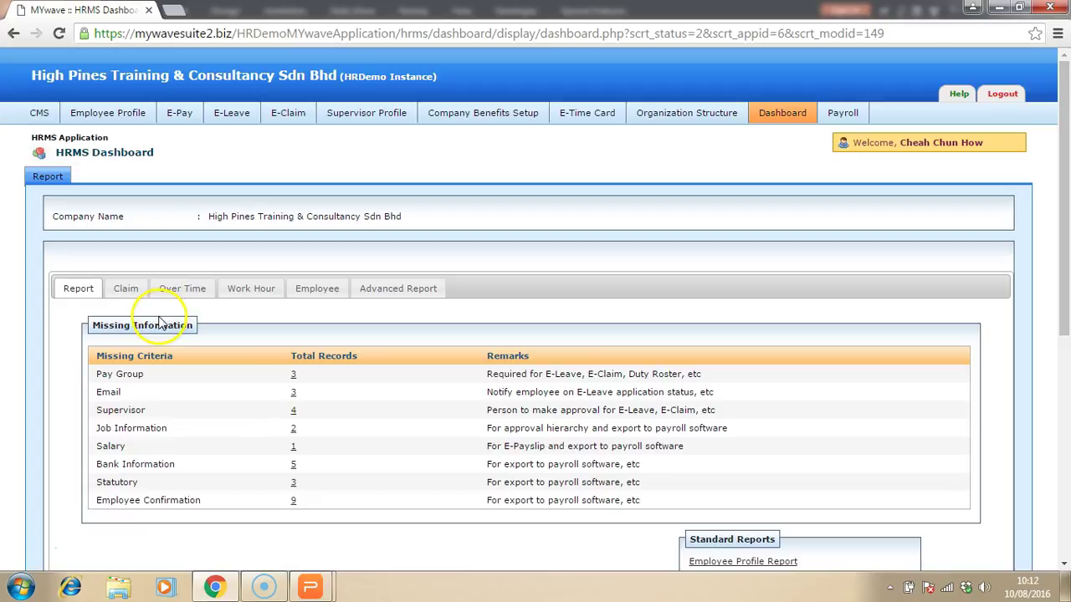
pyautogui.click(127, 291)
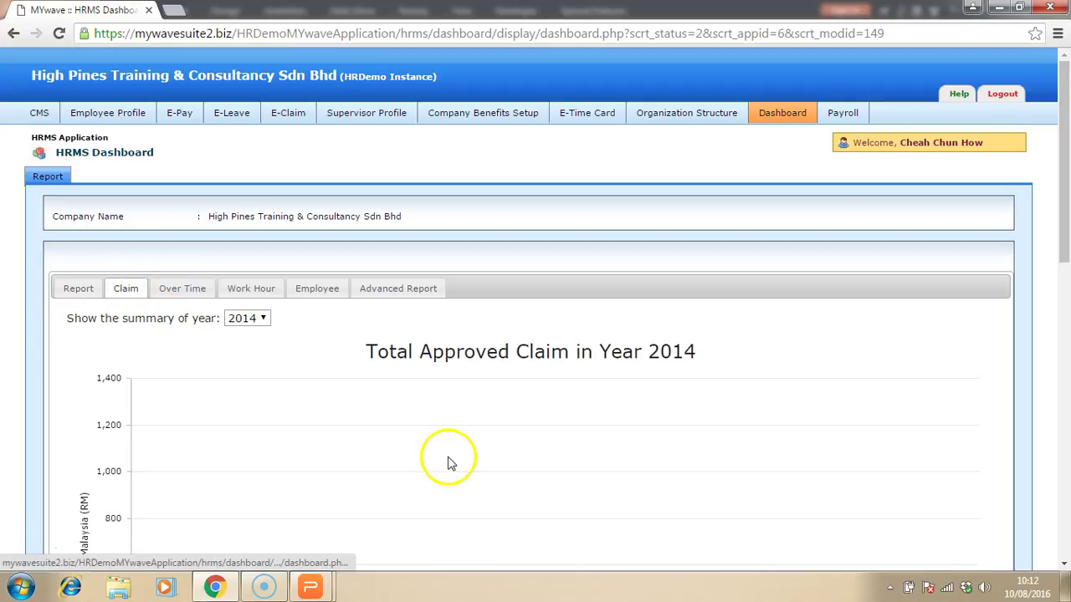
pyautogui.moveTo(1066, 195); pyautogui.dragTo(1064, 295)
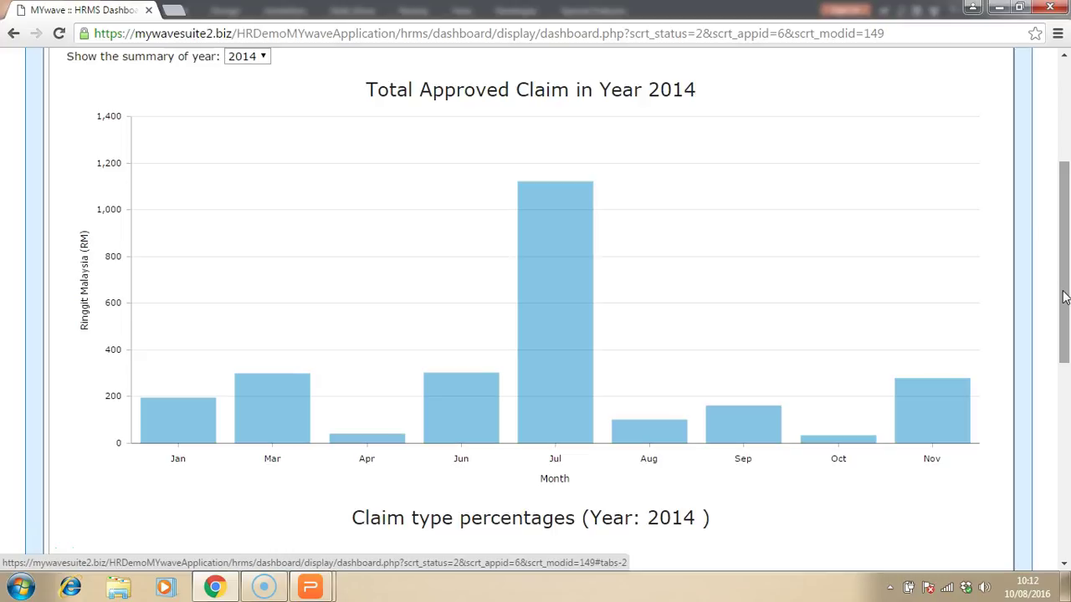
pyautogui.click(1054, 100)
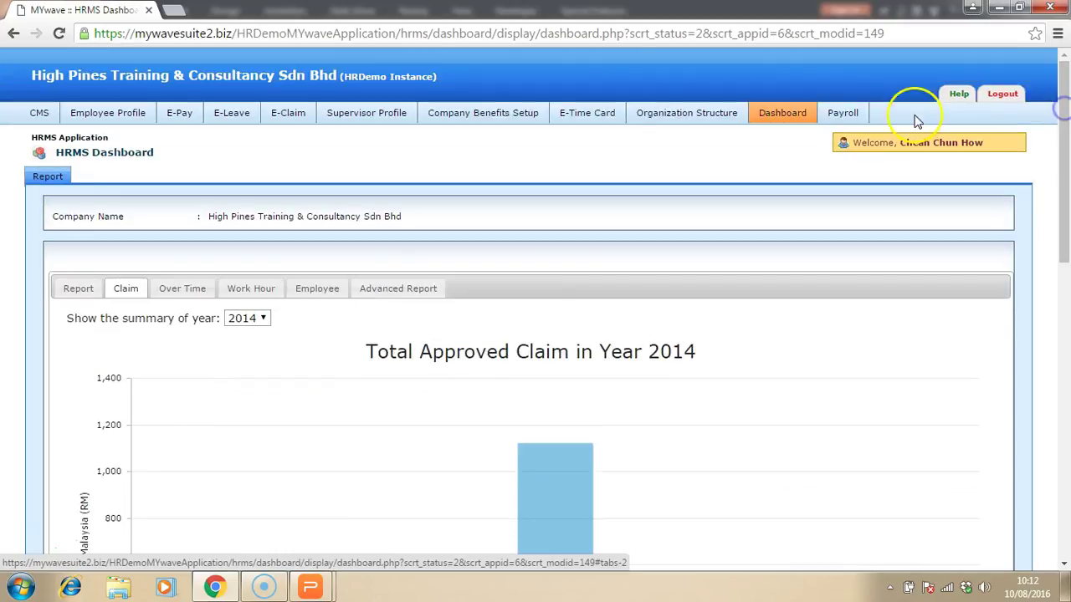